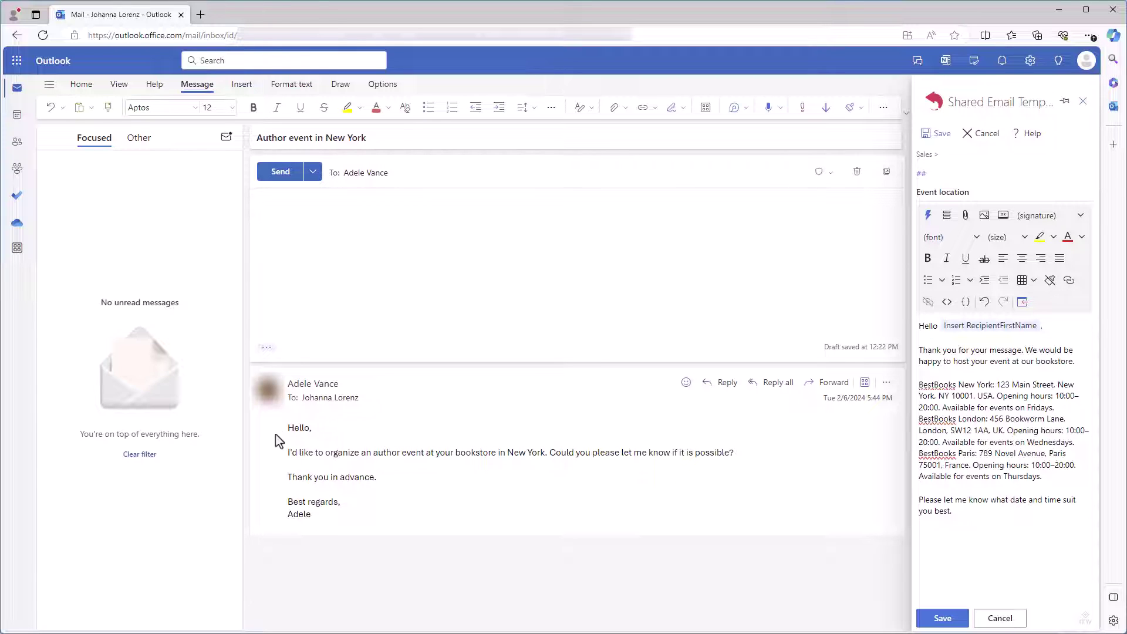
Step: Review the received message, noting 'event at your bookstore' and New York in the subject and body
left_click_drag(284, 422, 330, 521)
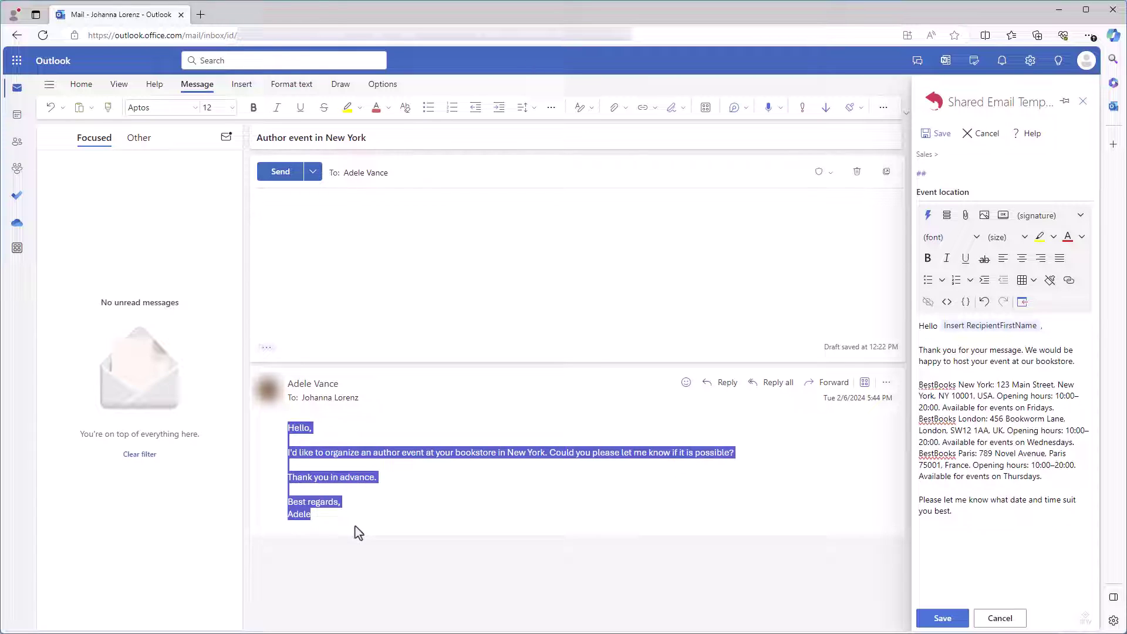
left_click(382, 441)
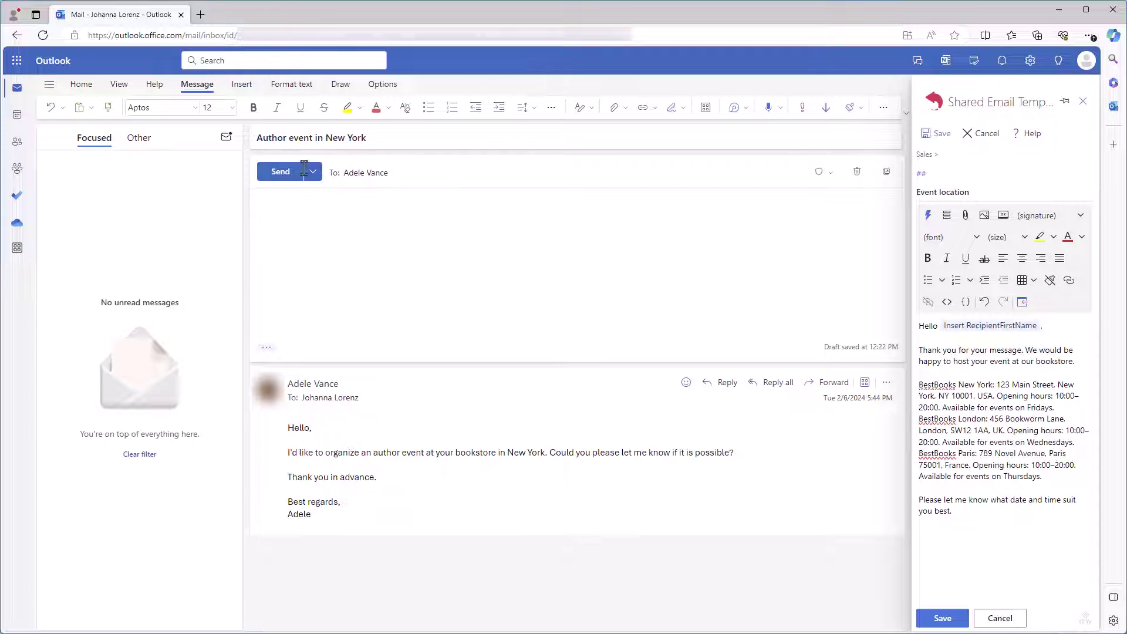
double_click(300, 138)
left_click(351, 254)
left_click_drag(402, 456, 497, 455)
left_click(528, 507)
left_click_drag(506, 455, 544, 458)
left_click(435, 256)
left_click_drag(366, 138, 324, 137)
left_click(493, 272)
Step: Look over the template's city paragraphs, starting with the New York one
left_click(967, 566)
left_click_drag(959, 512, 919, 327)
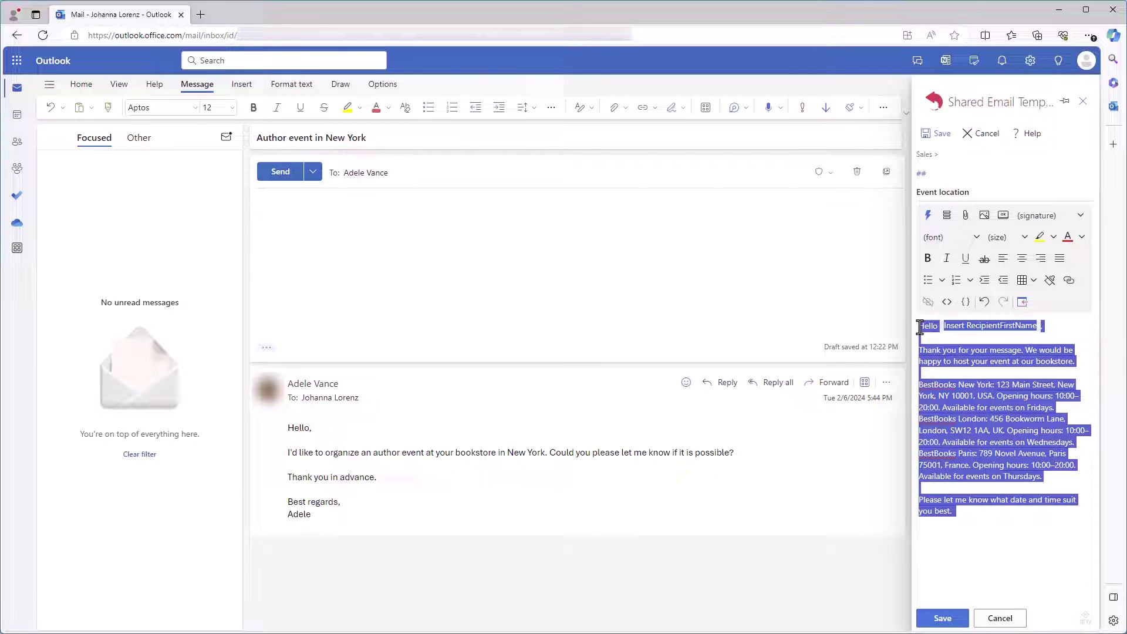
left_click(959, 407)
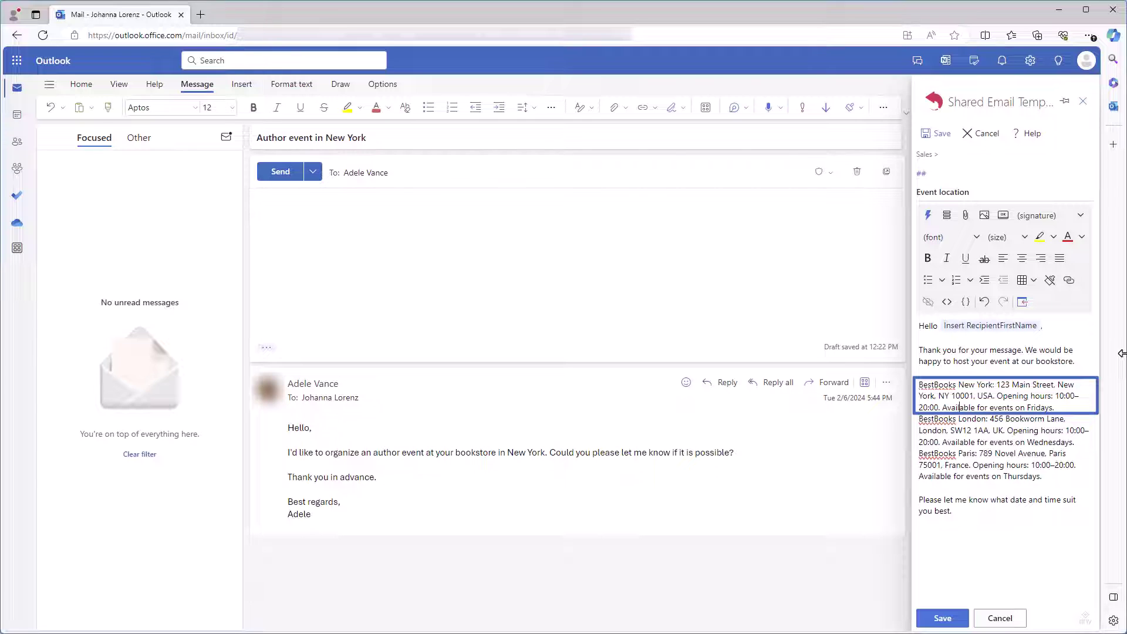
key("Down")
key("Down")
key("Down")
key("Down")
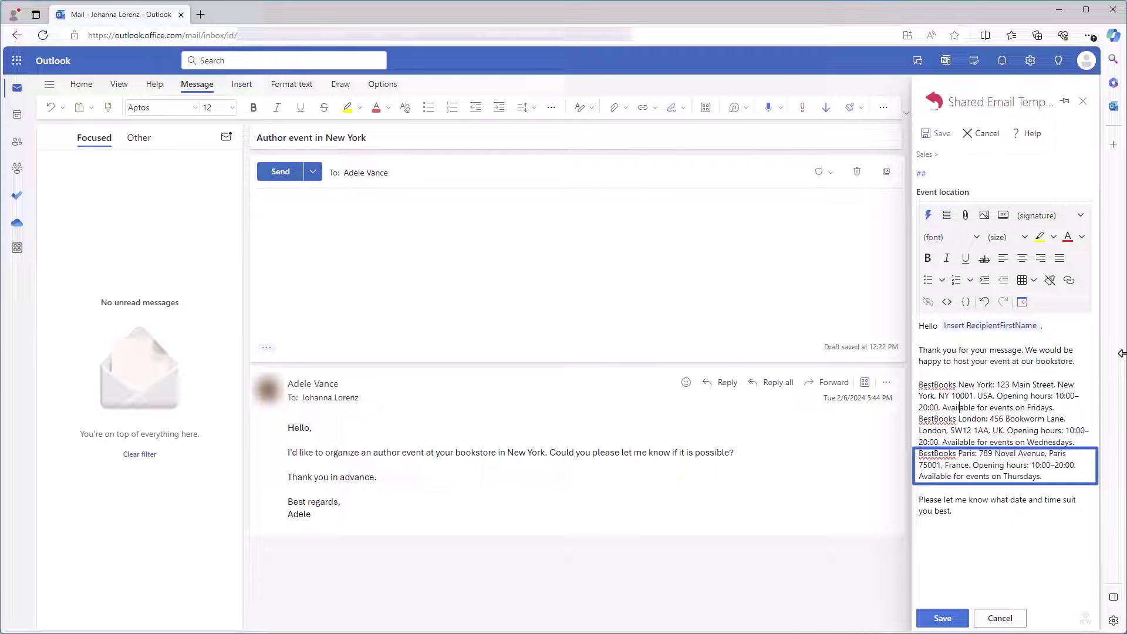
left_click_drag(1050, 408, 919, 385)
left_click(623, 290)
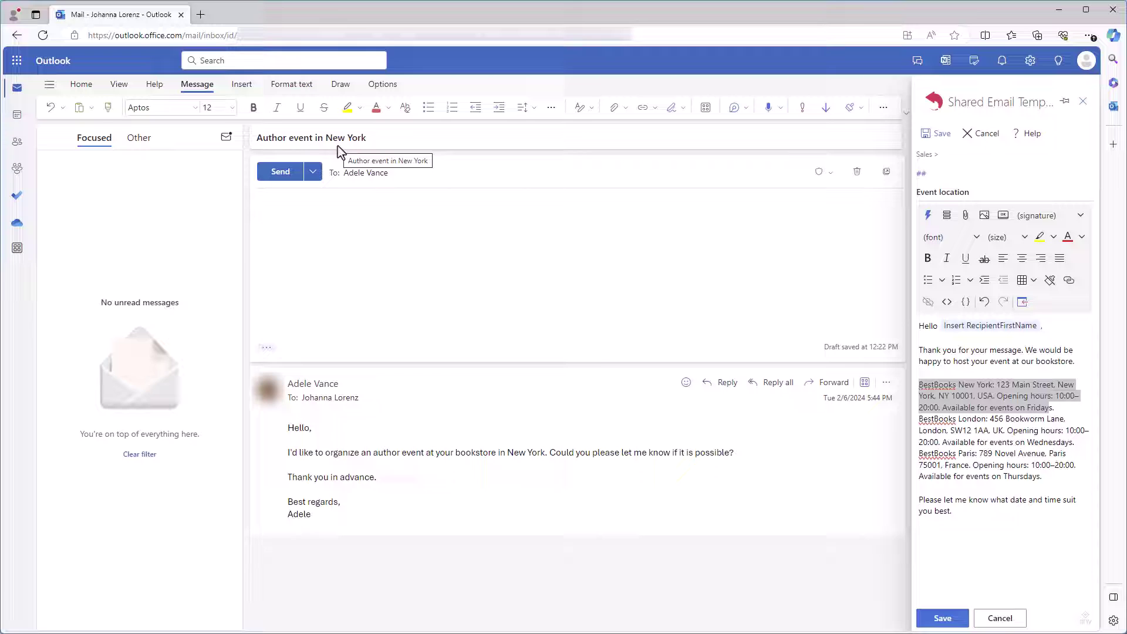
left_click(998, 454)
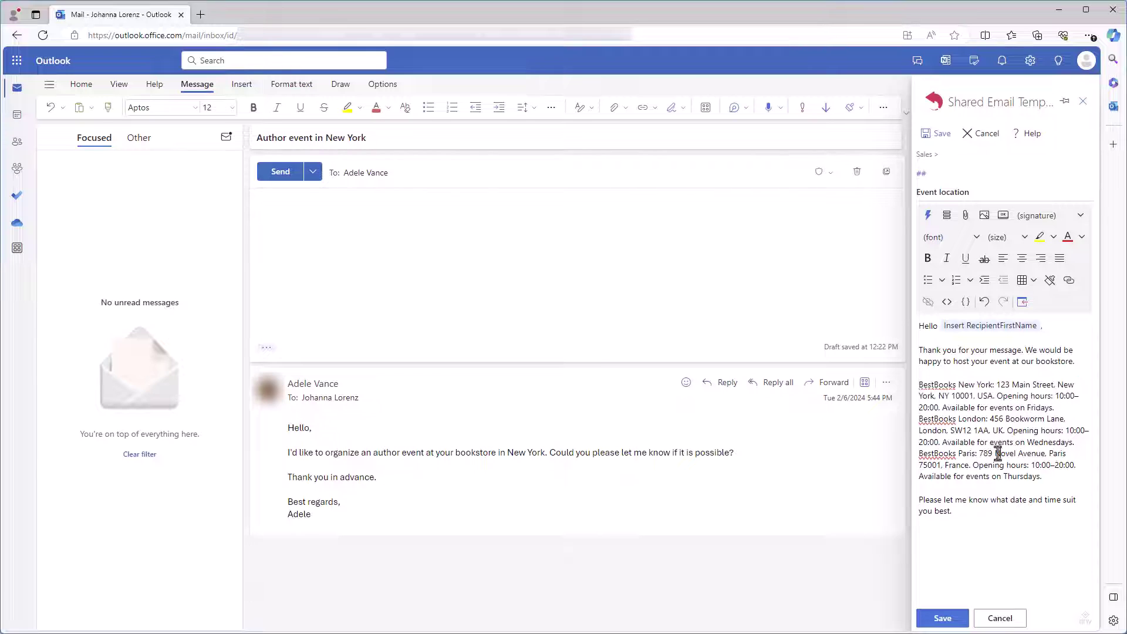
Step: Add a condition to the New York paragraph: subject contains 'New York'
right_click(1058, 409)
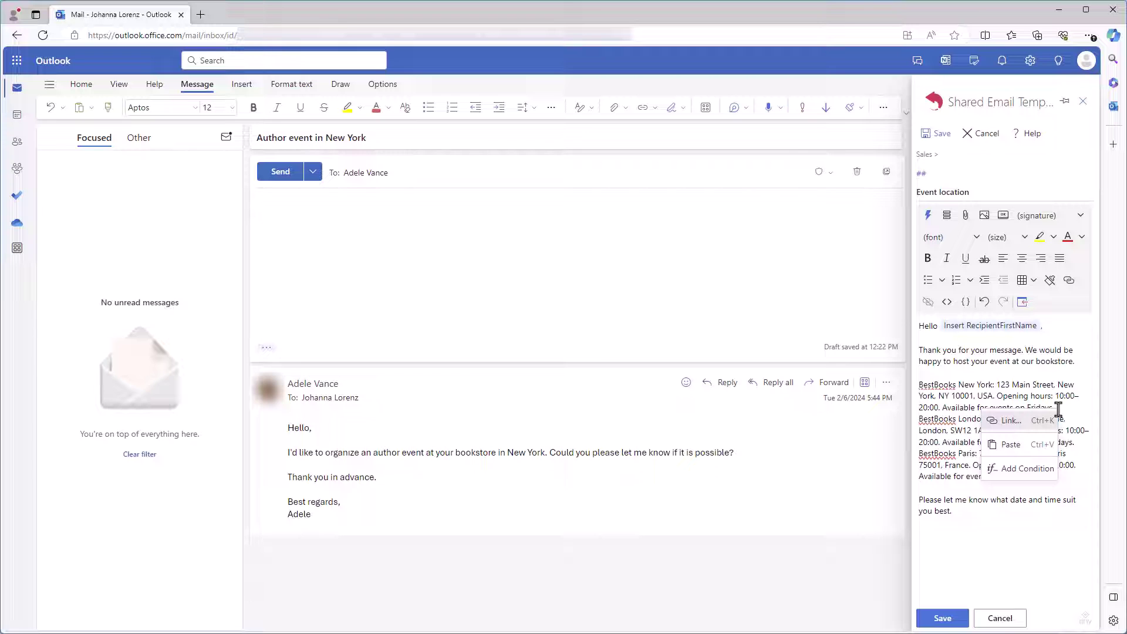
left_click(1035, 476)
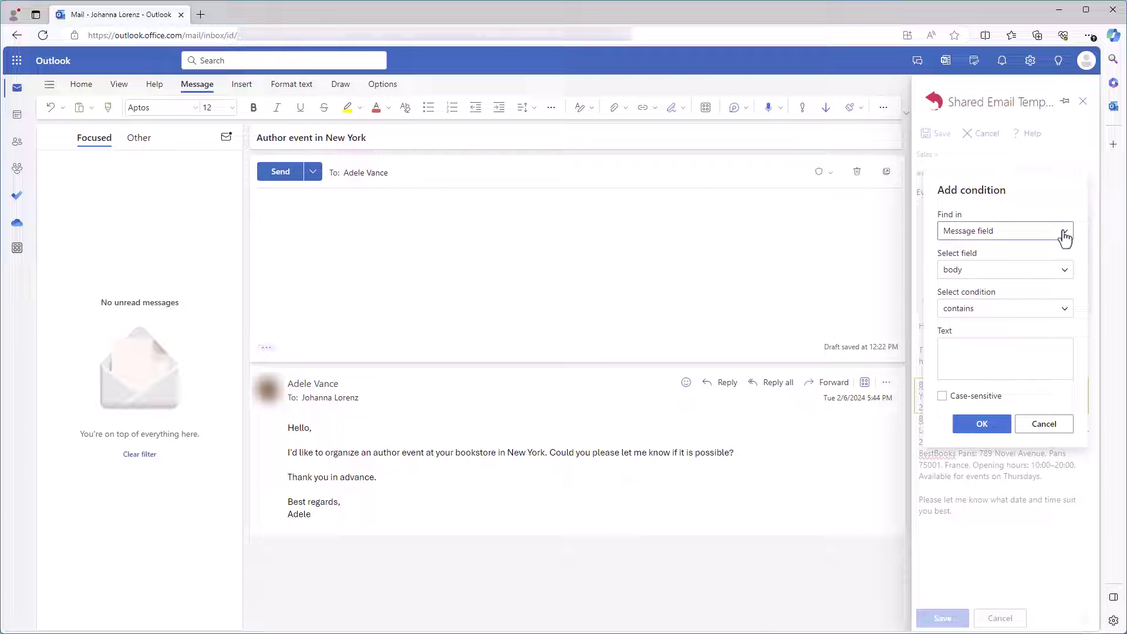
left_click(1064, 270)
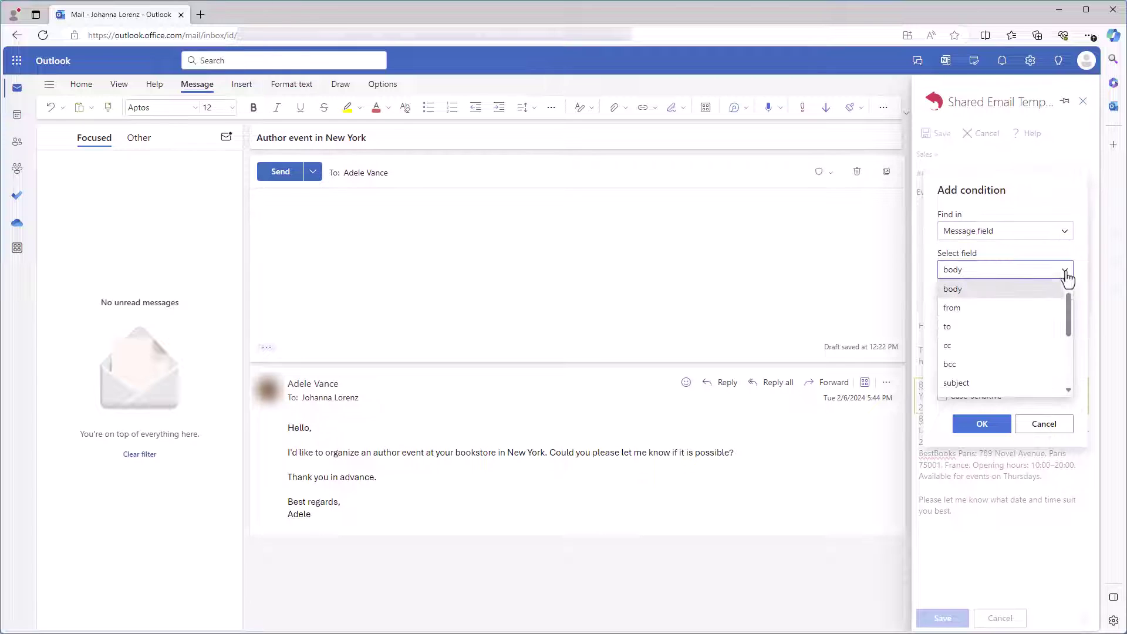
left_click(1031, 383)
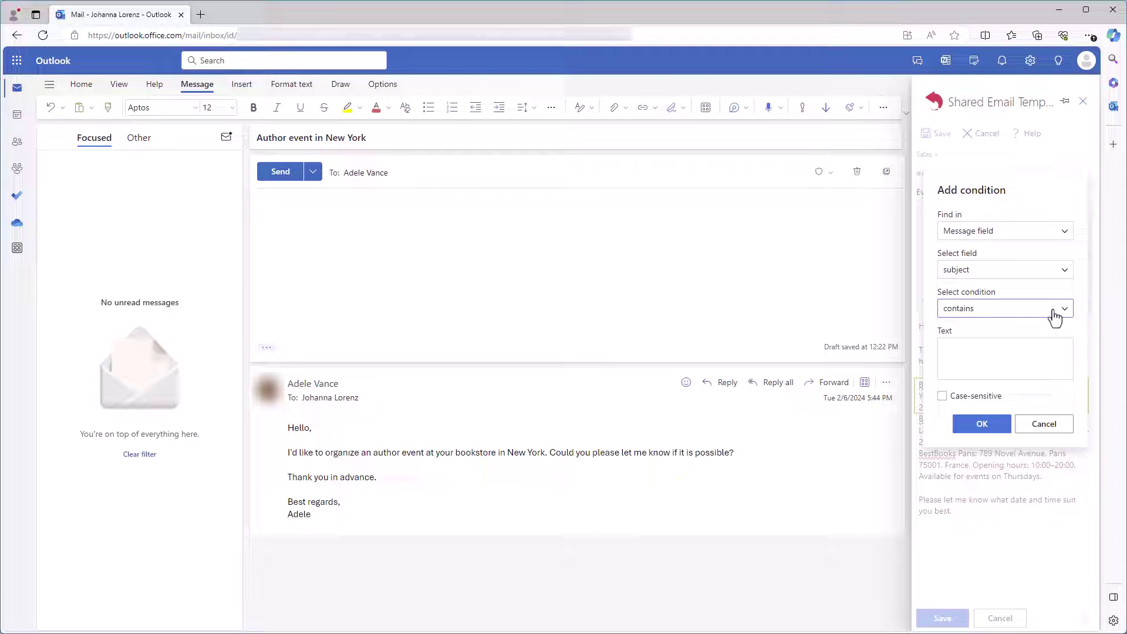
left_click(1055, 318)
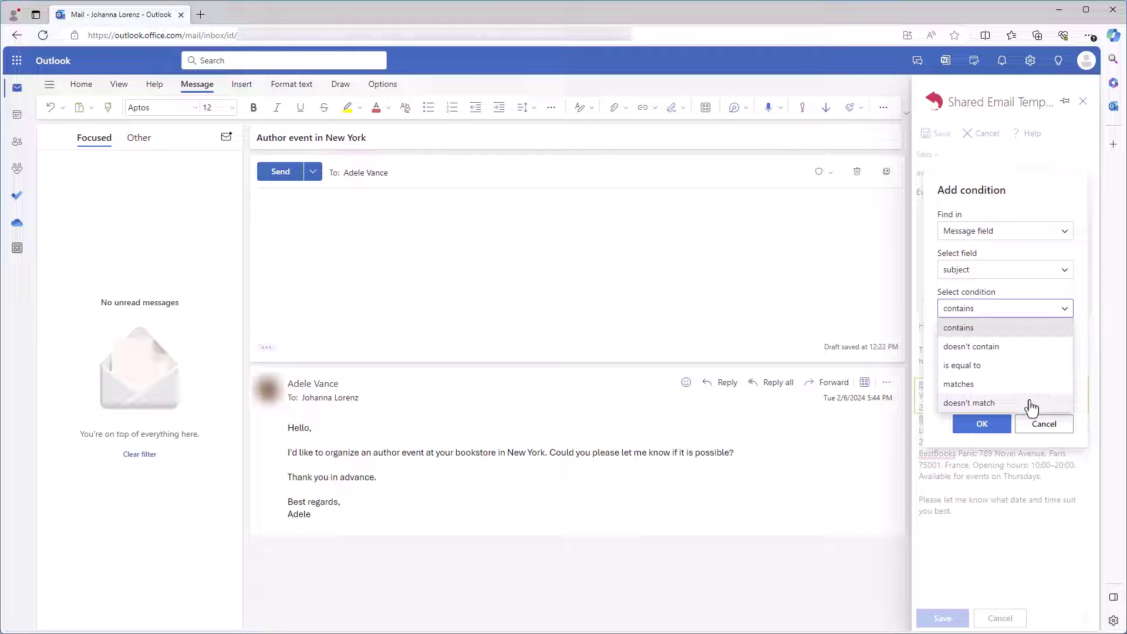
key("Escape")
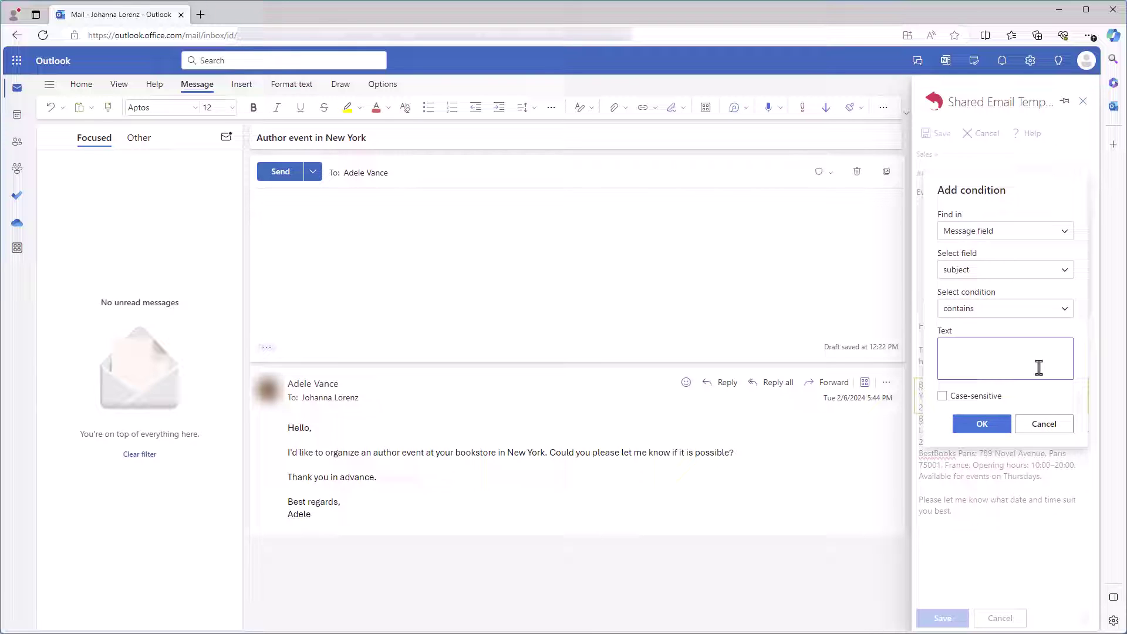
left_click(1036, 368)
type("New York")
left_click(998, 429)
Step: Add a condition to the London paragraph: subject contains 'London'
right_click(998, 434)
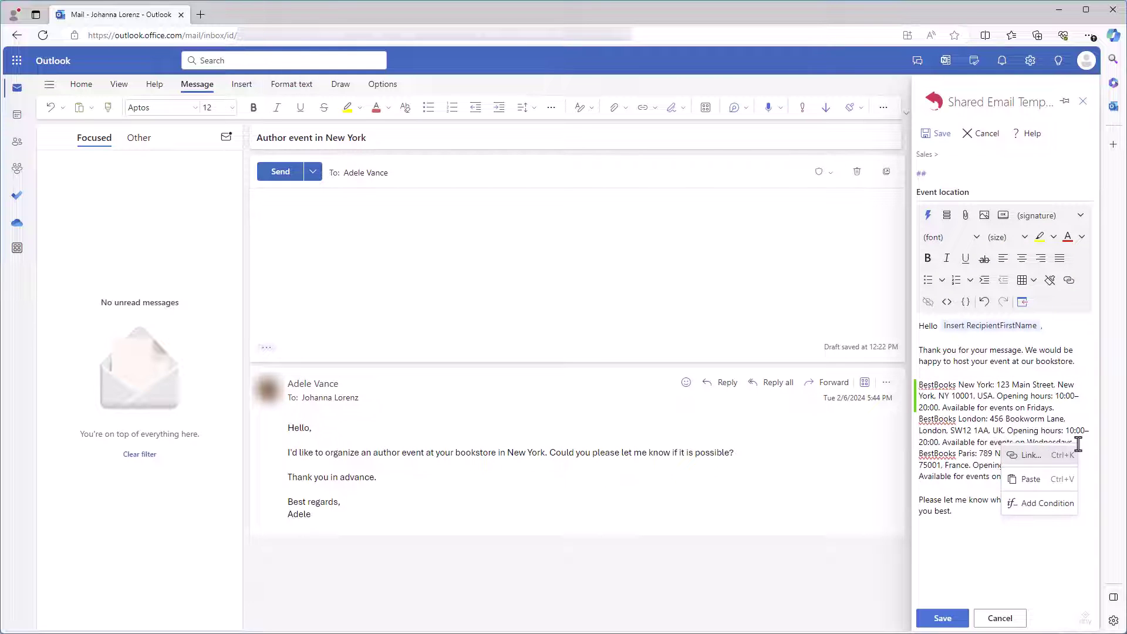
left_click(1059, 510)
left_click(1067, 271)
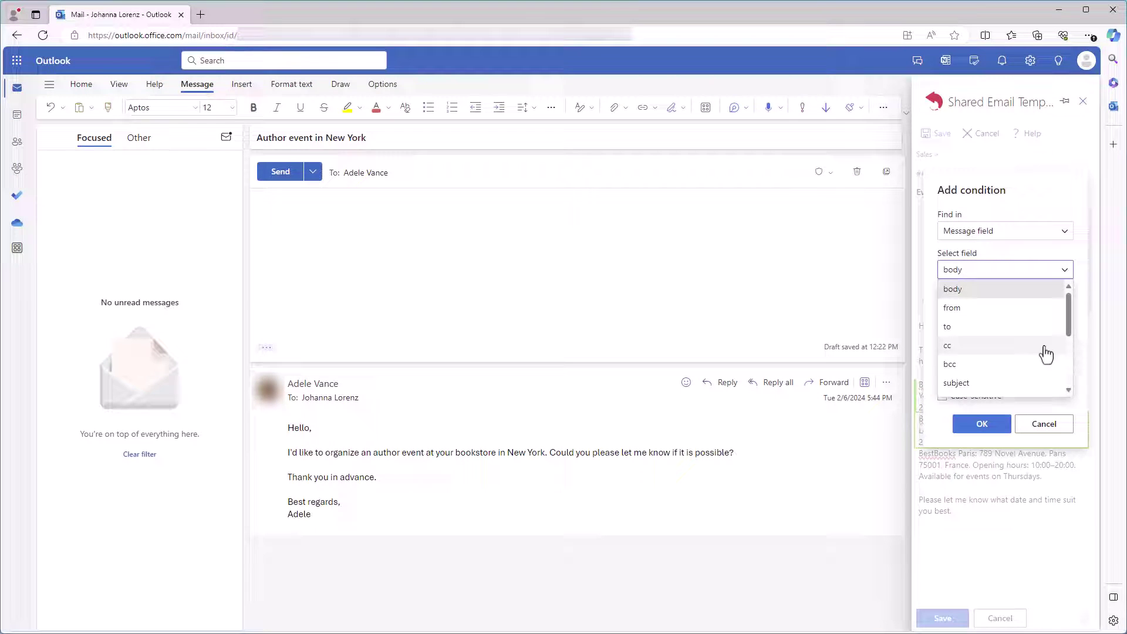
left_click(998, 376)
left_click(1065, 345)
type("London")
left_click(981, 423)
Step: Add a condition to the Paris paragraph: subject contains 'Paris'
right_click(1057, 476)
left_click(1021, 546)
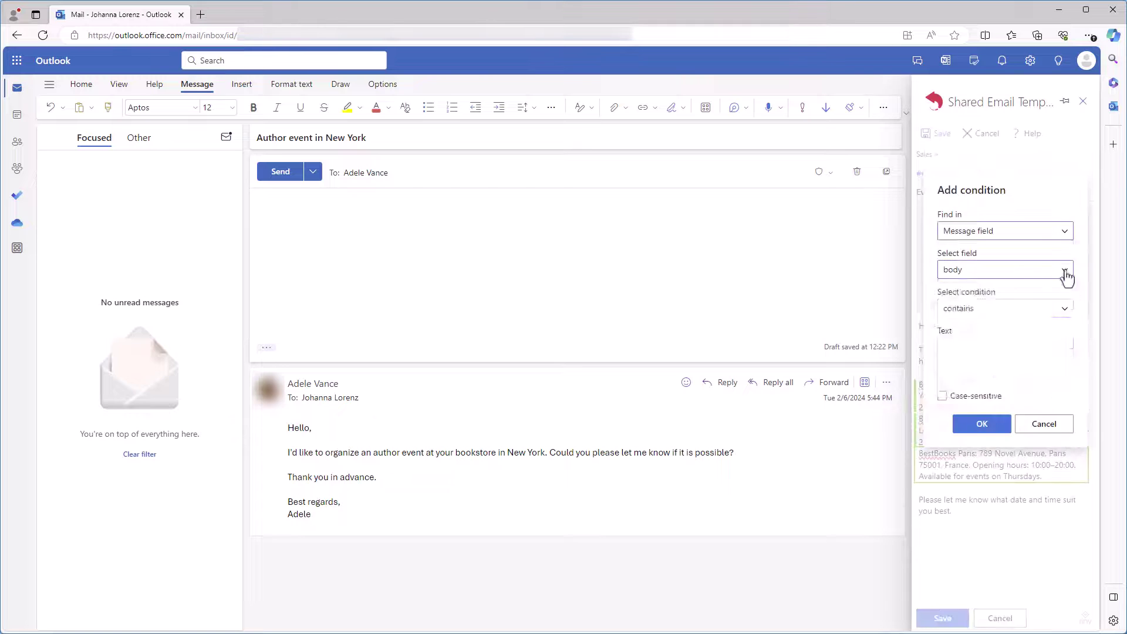
left_click(1067, 280)
left_click(998, 375)
left_click(1065, 349)
type("Paris")
left_click(989, 423)
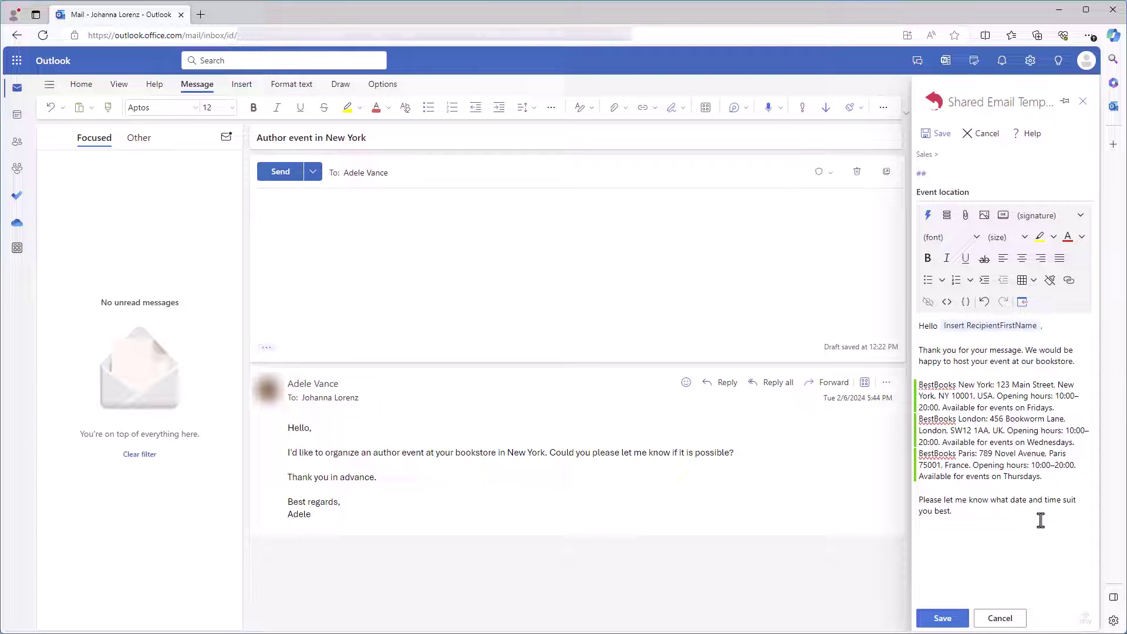
left_click(1024, 310)
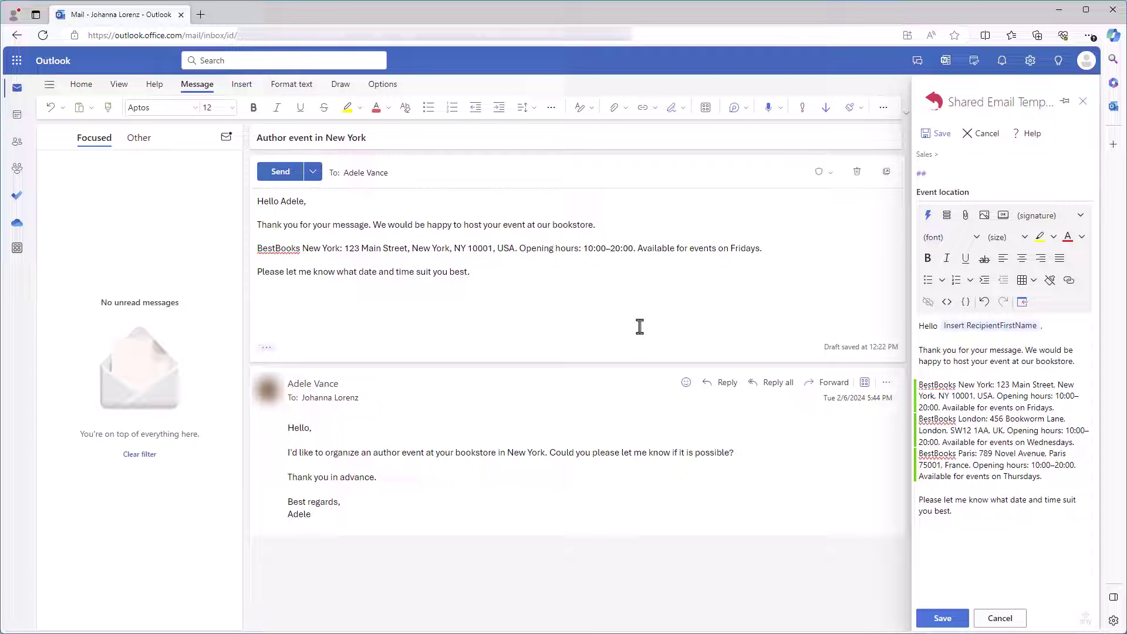
left_click_drag(778, 254, 245, 259)
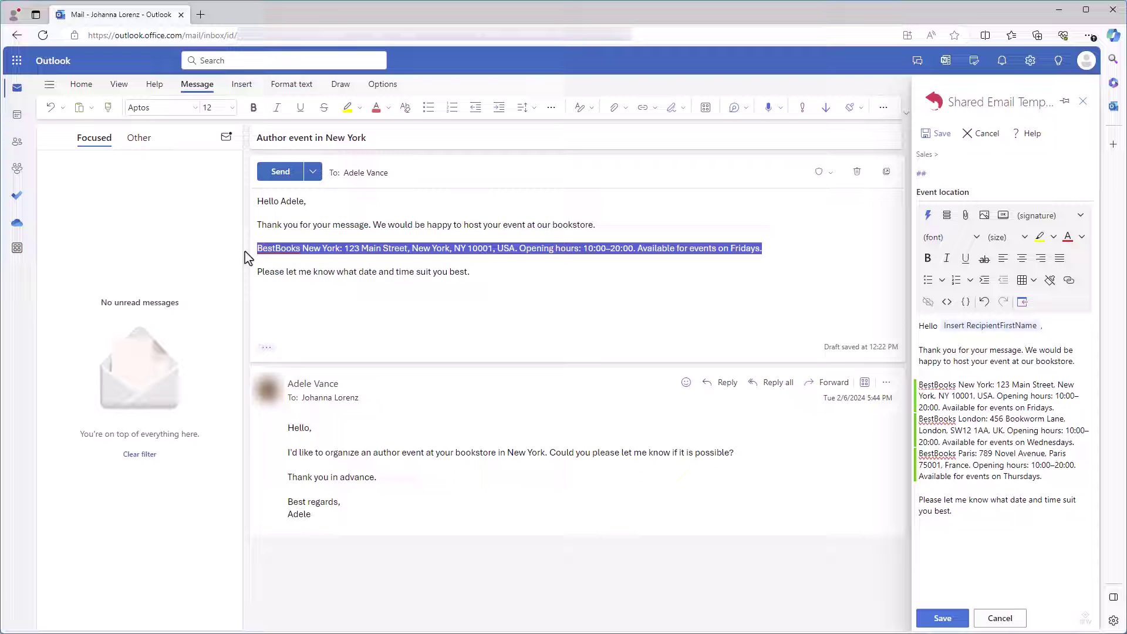
left_click(444, 247)
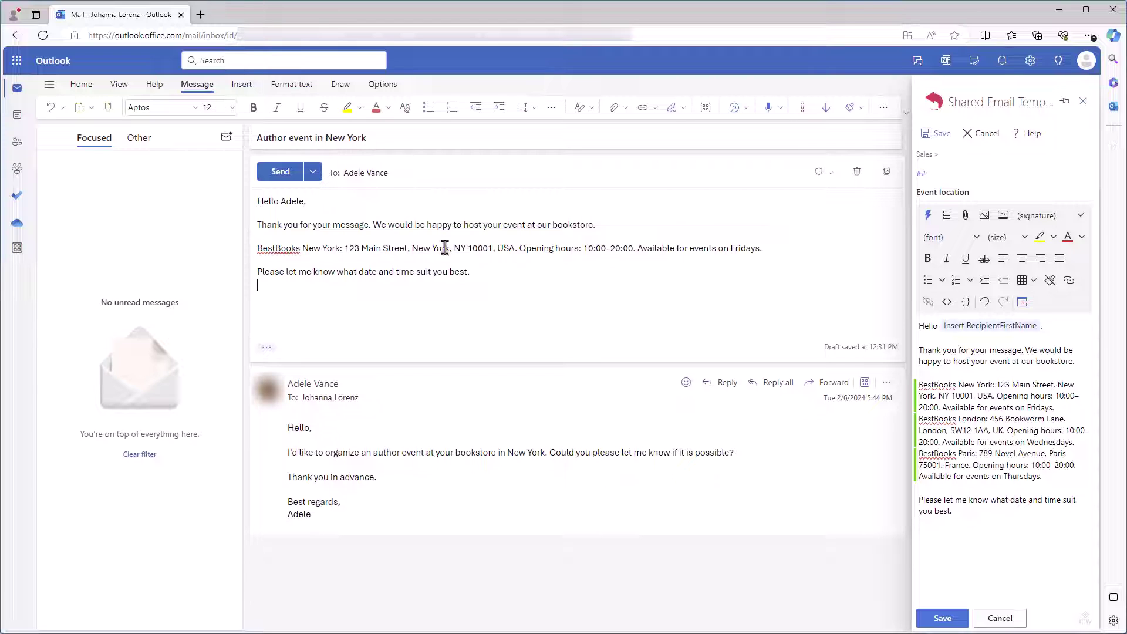
left_click_drag(376, 139, 326, 139)
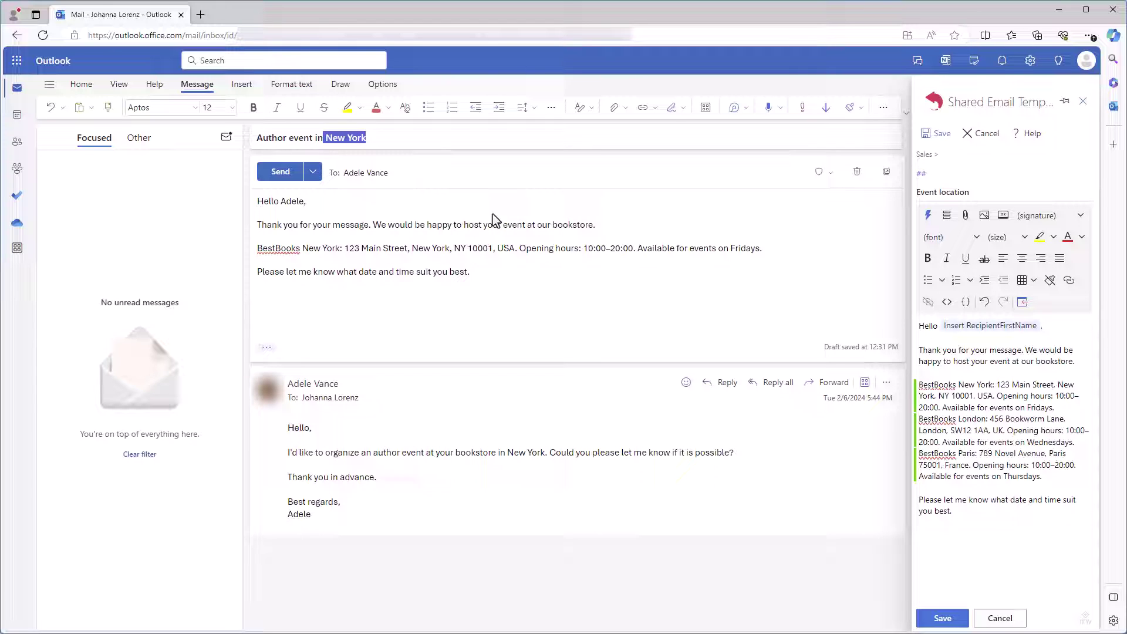
left_click(565, 305)
key("ctrl+a")
key("Delete")
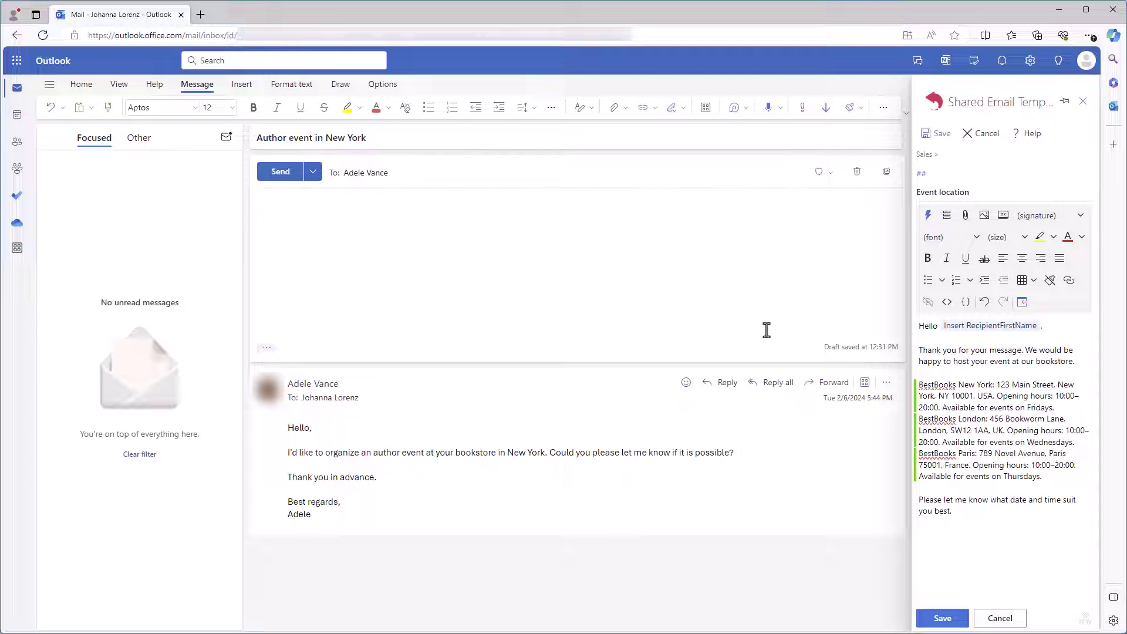
Step: Above Hello, insert a WhatToEnter dropdown field named 'Choose a city'
left_click(918, 327)
key("Return")
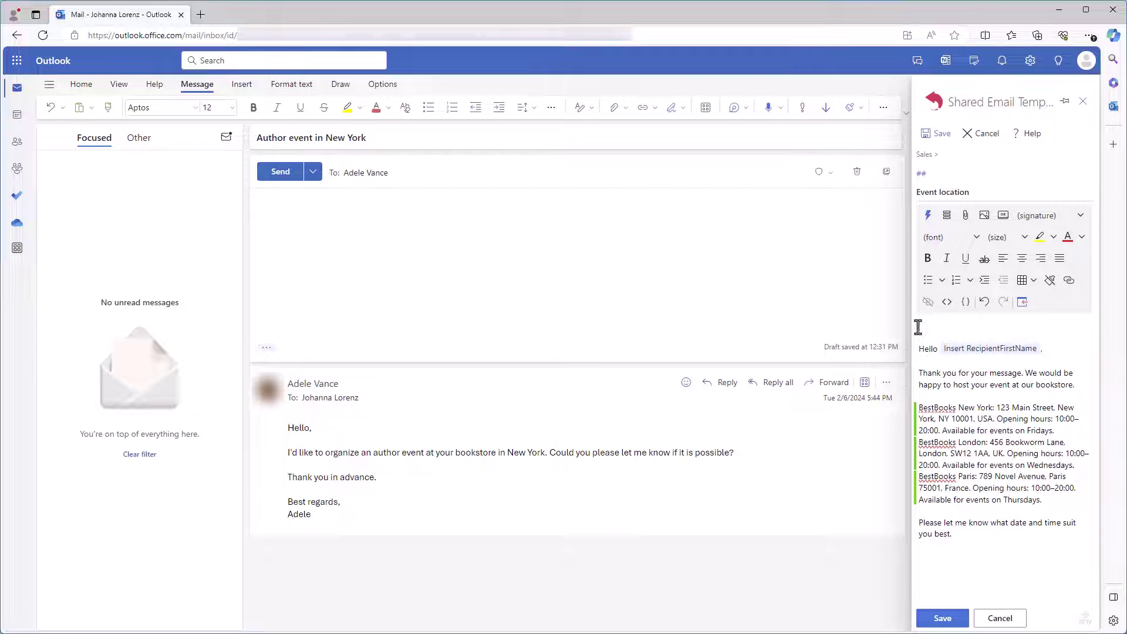
left_click(928, 215)
double_click(971, 257)
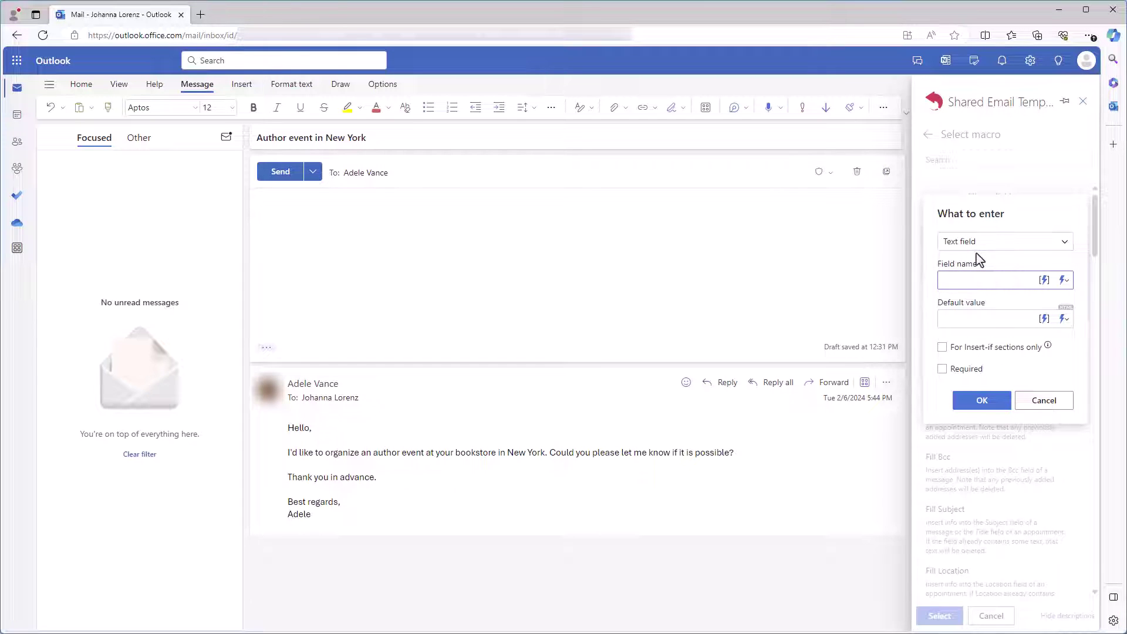
left_click(999, 247)
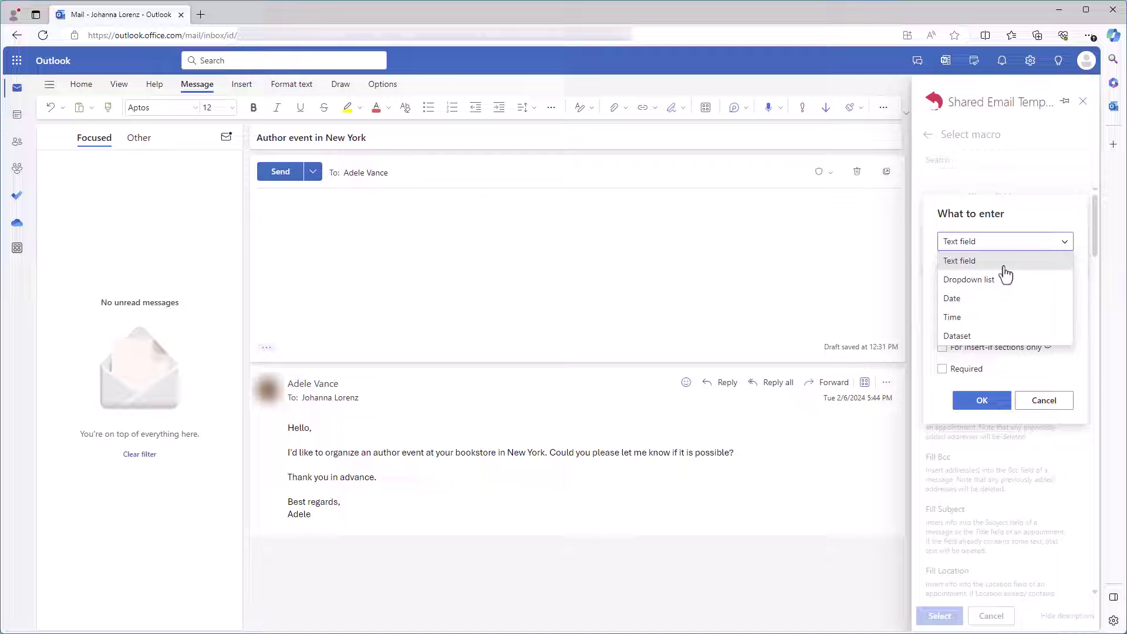
left_click(1006, 287)
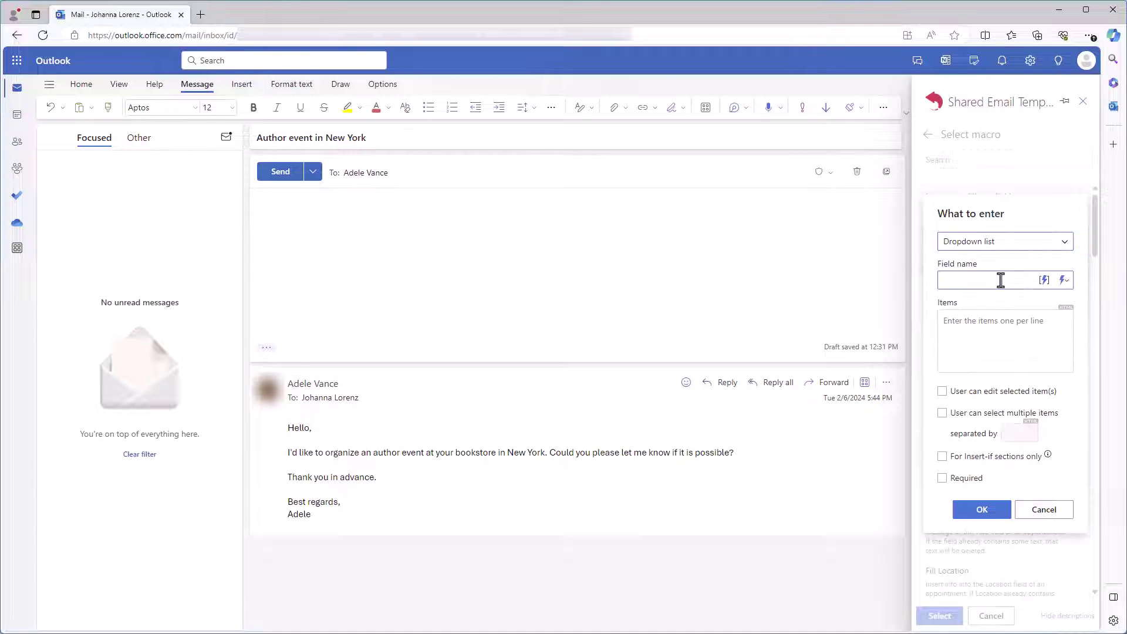
type("Choose a city")
Step: List New York, London and Paris as choices, for insert-if sections only, and insert it
left_click(992, 319)
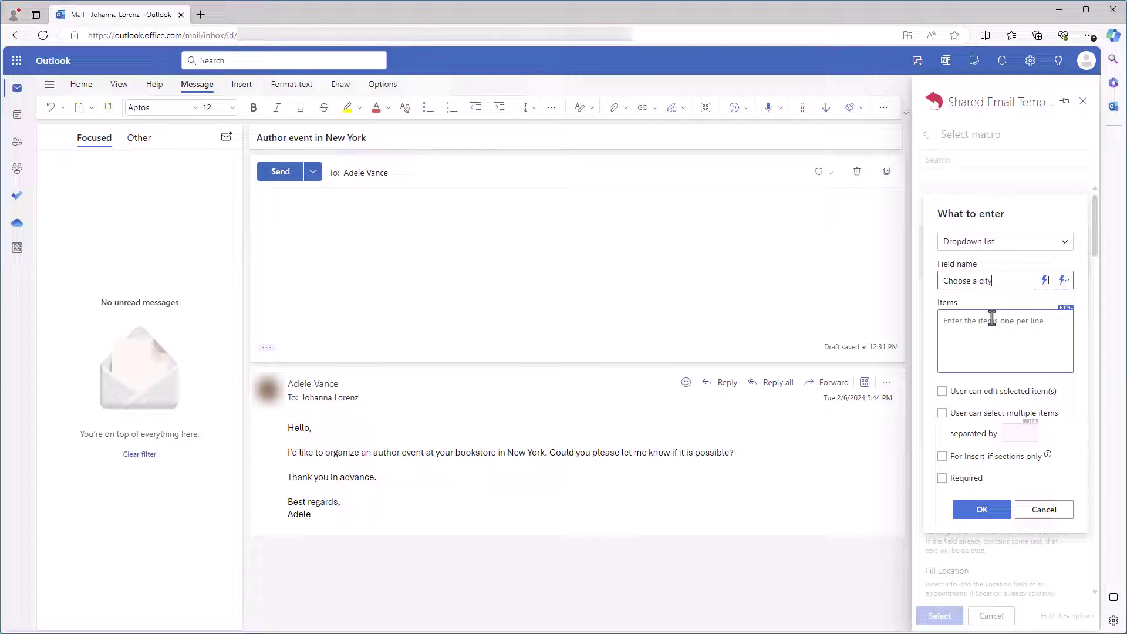
type("N")
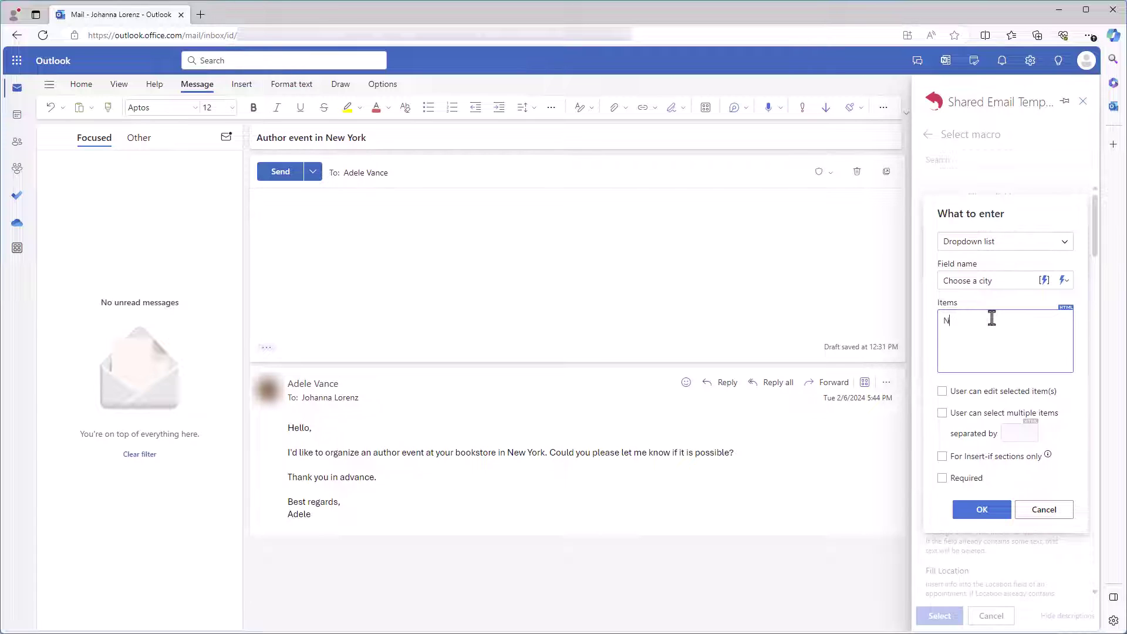
type("ew York")
key("Return")
type("London")
key("Return")
type("Paris")
left_click(935, 376)
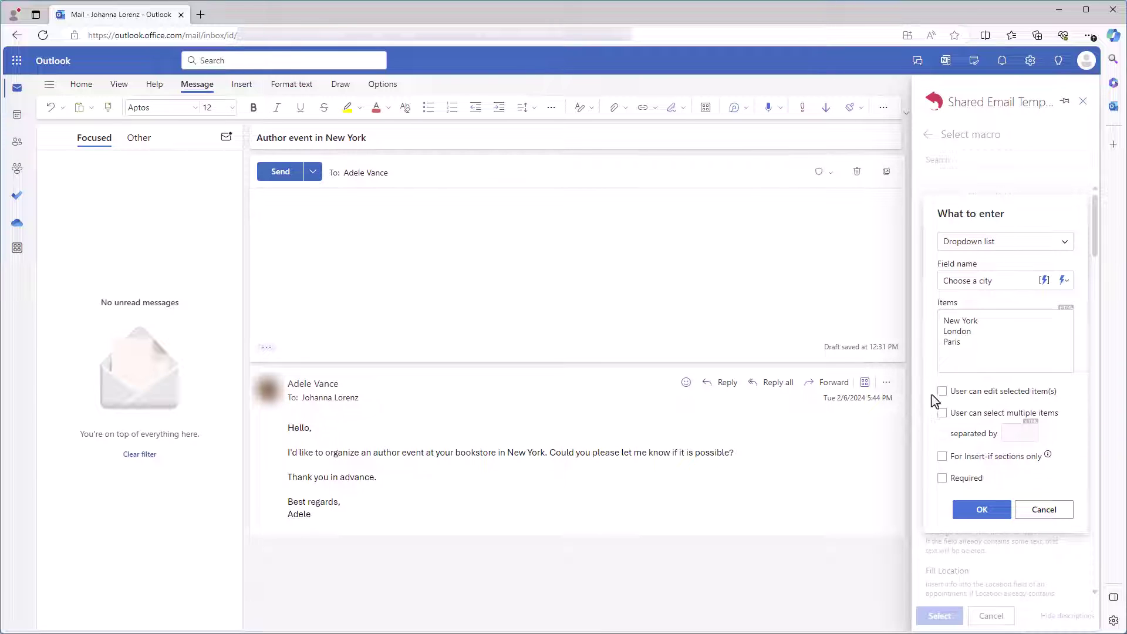
left_click(942, 456)
left_click(1003, 521)
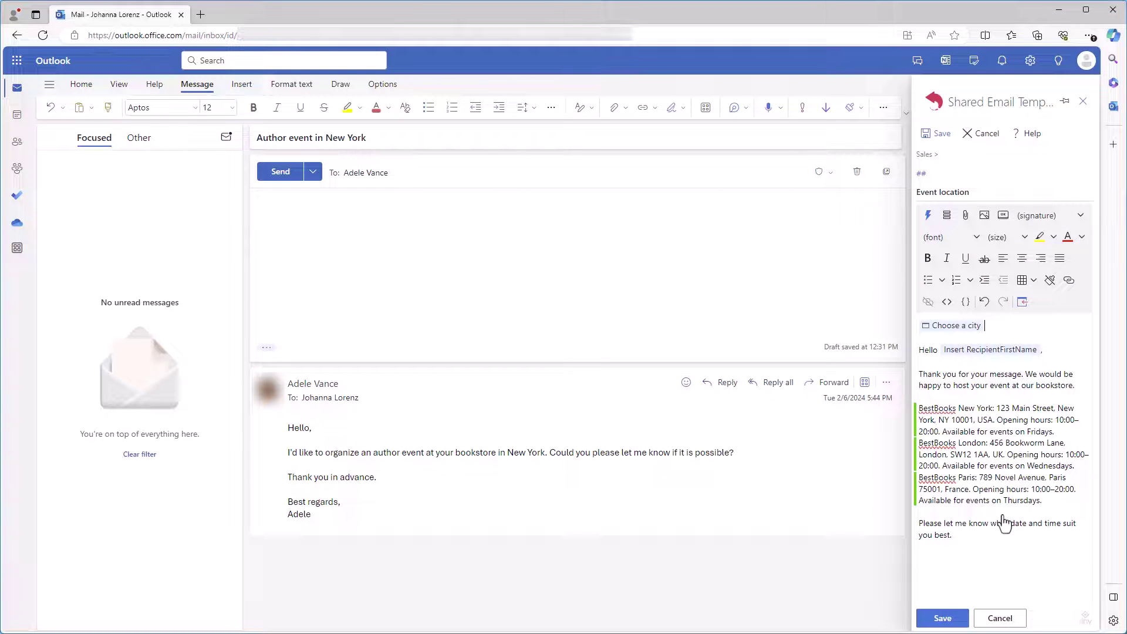
Step: Change the New York paragraph's condition to check the WhatToEnter 'Choose a city' result
right_click(1058, 433)
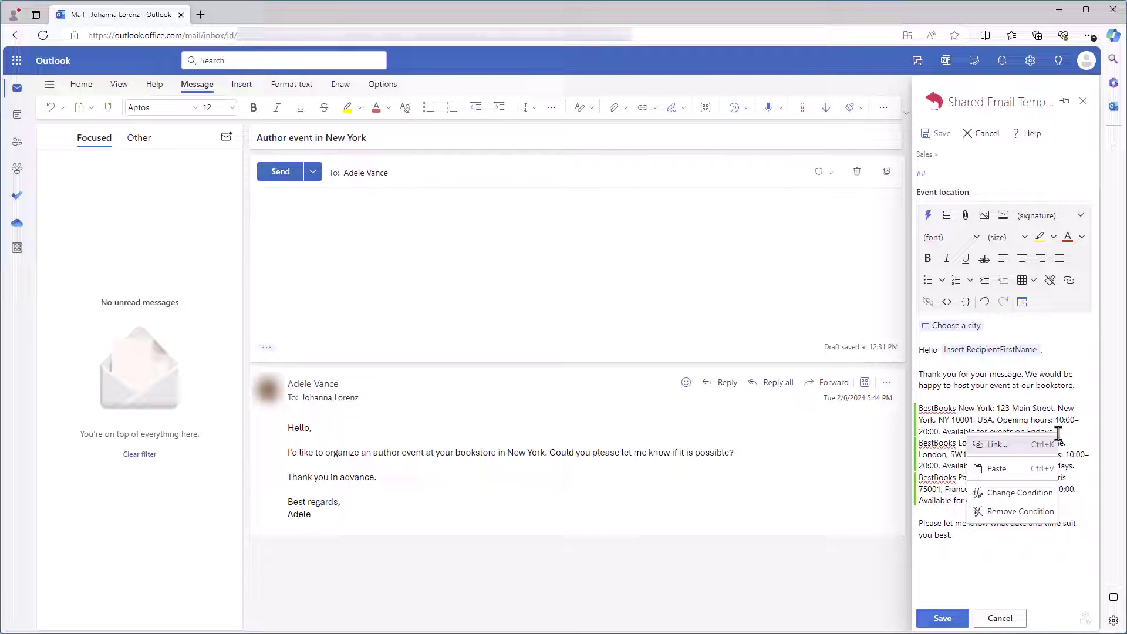
left_click(1045, 497)
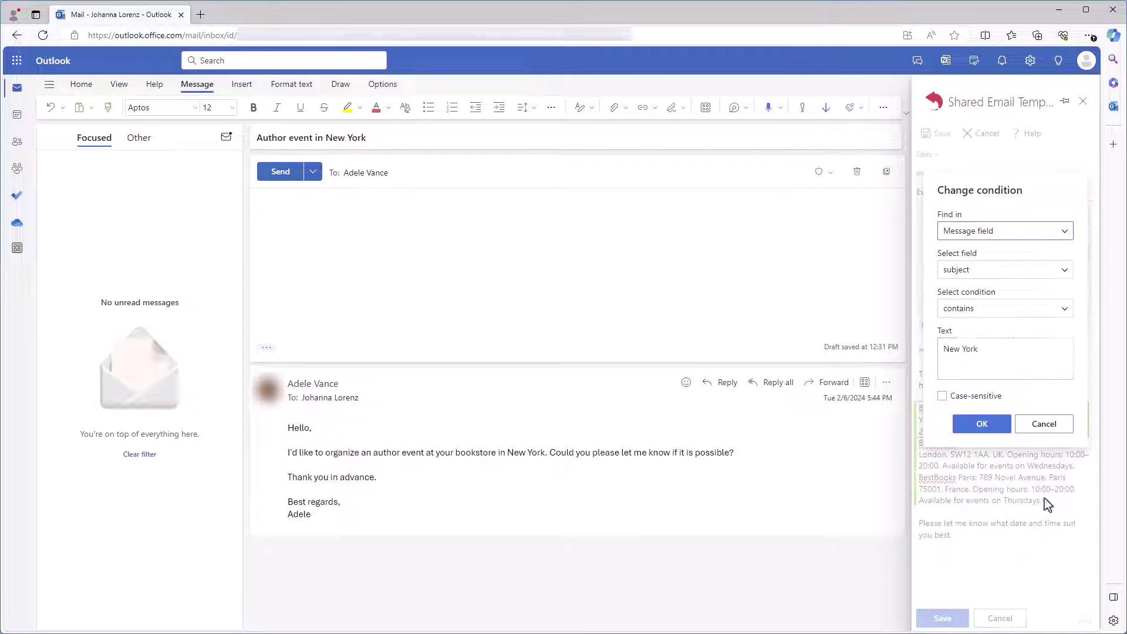
left_click(1059, 238)
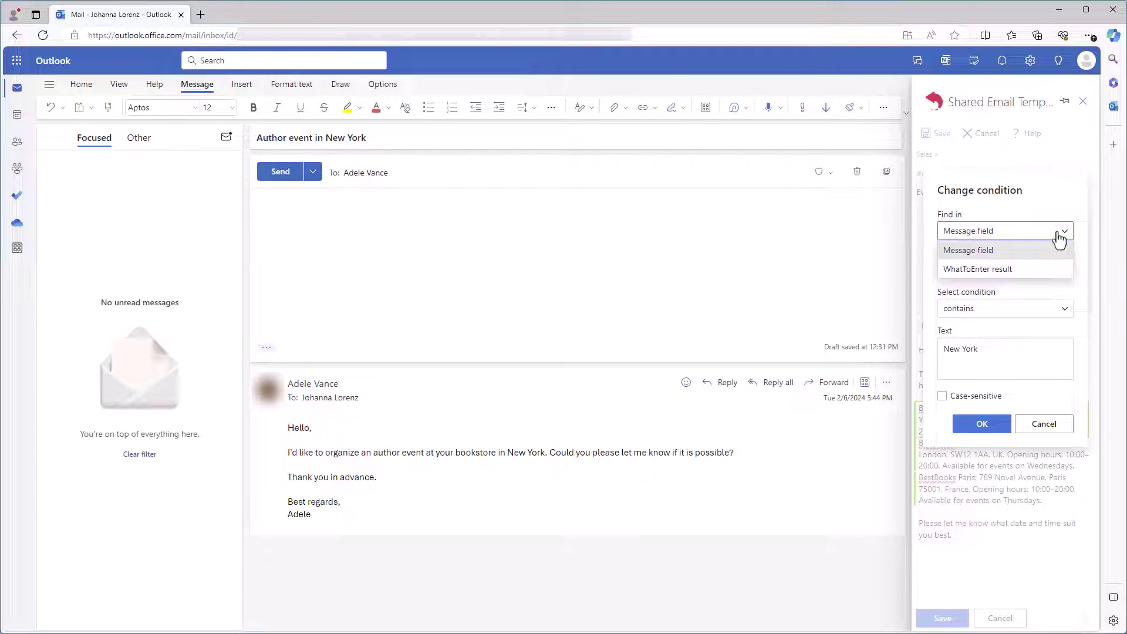
left_click(1048, 273)
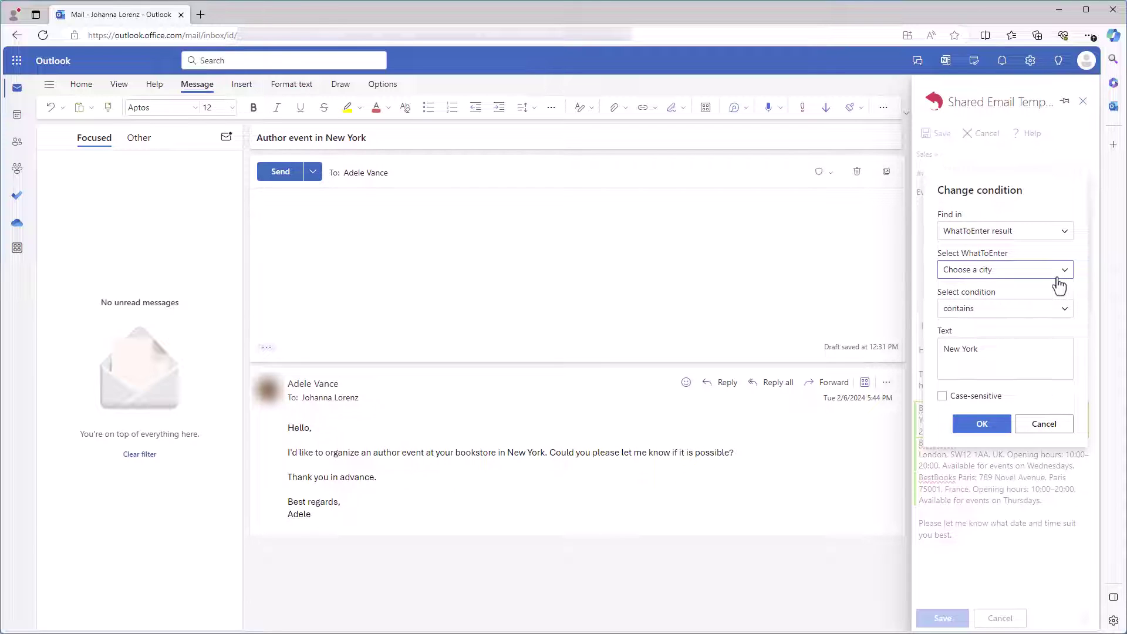
left_click(1059, 278)
left_click(1052, 292)
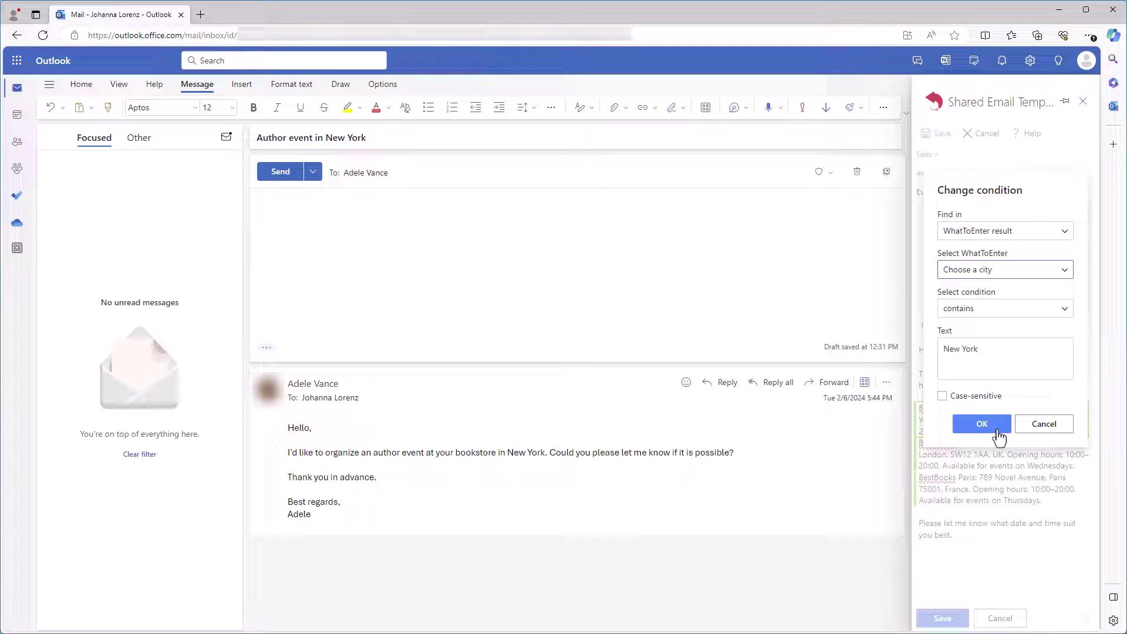
left_click(1002, 422)
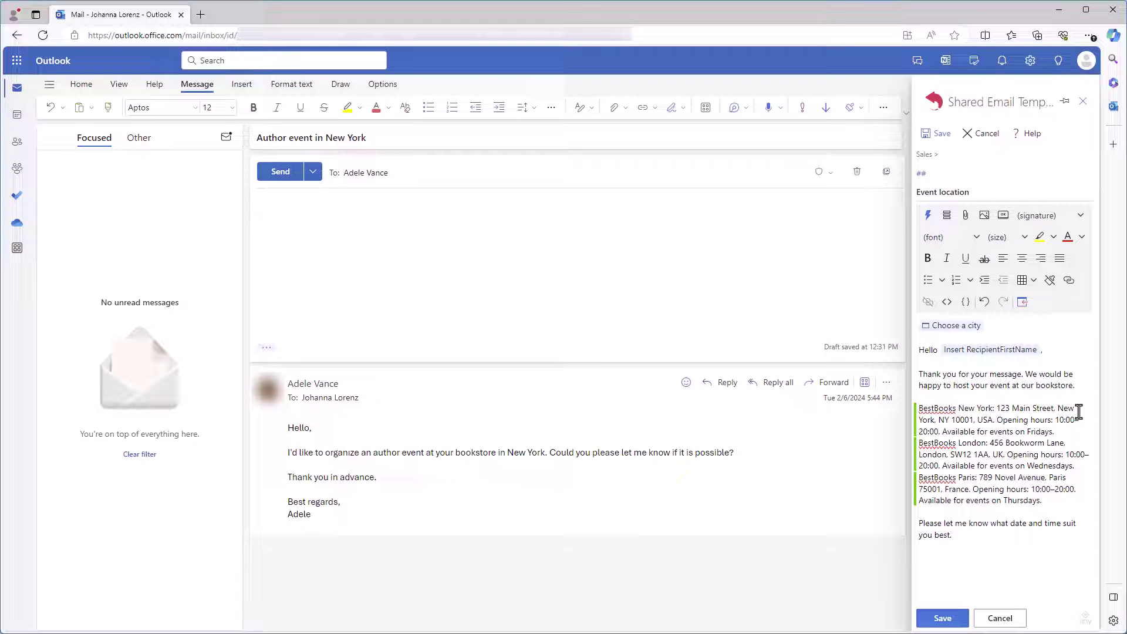
left_click(1019, 307)
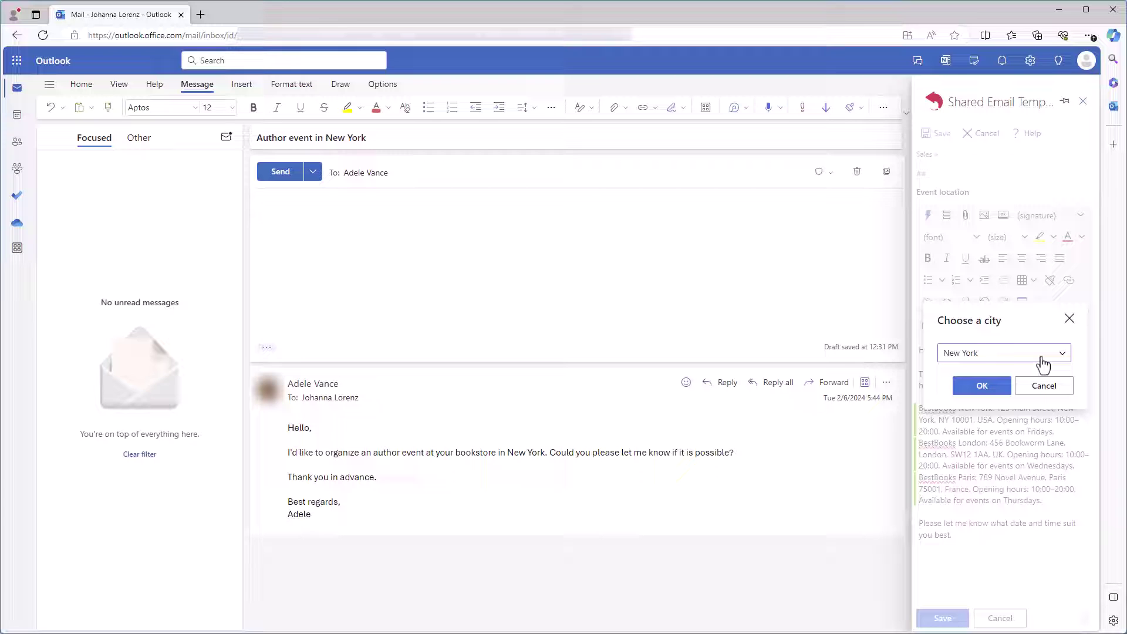
left_click(1041, 353)
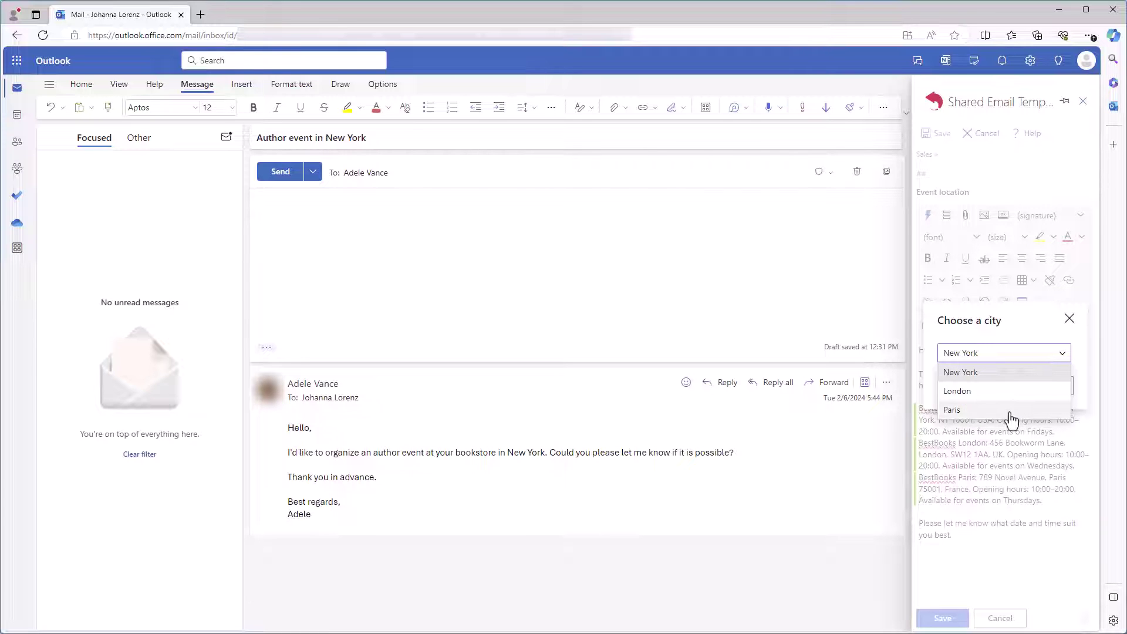
left_click(1010, 411)
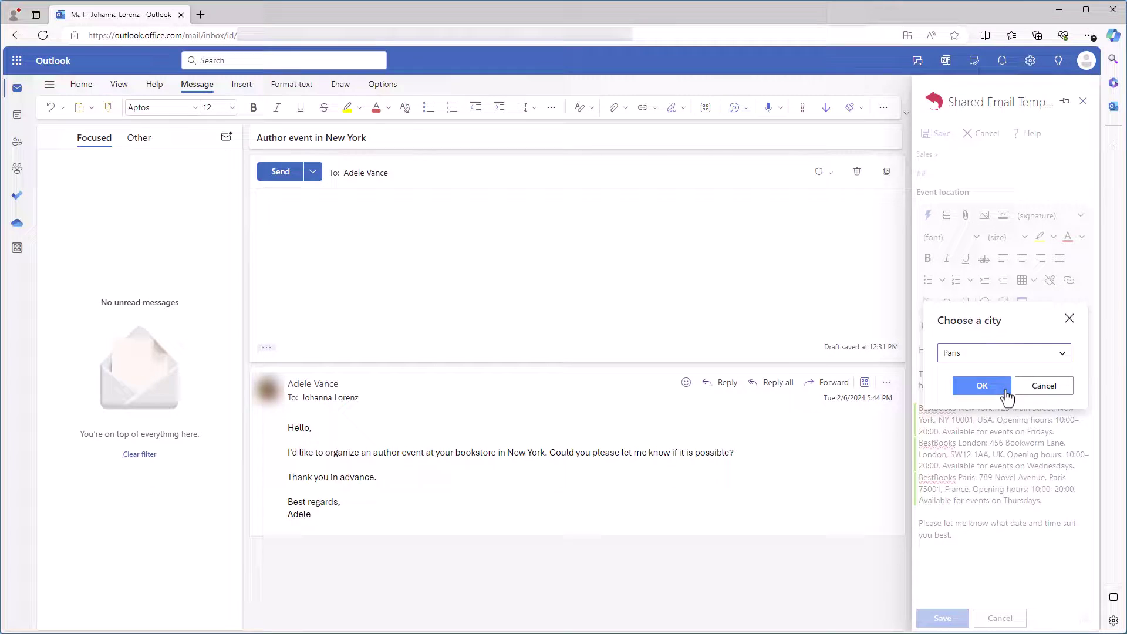
left_click(1004, 391)
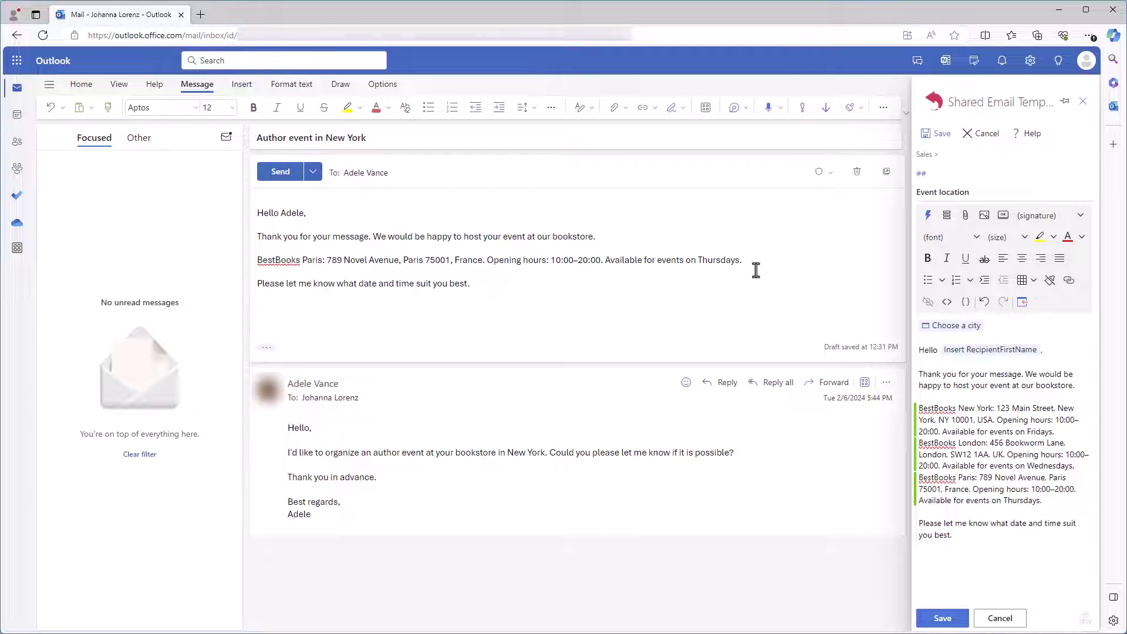
left_click_drag(752, 262, 247, 264)
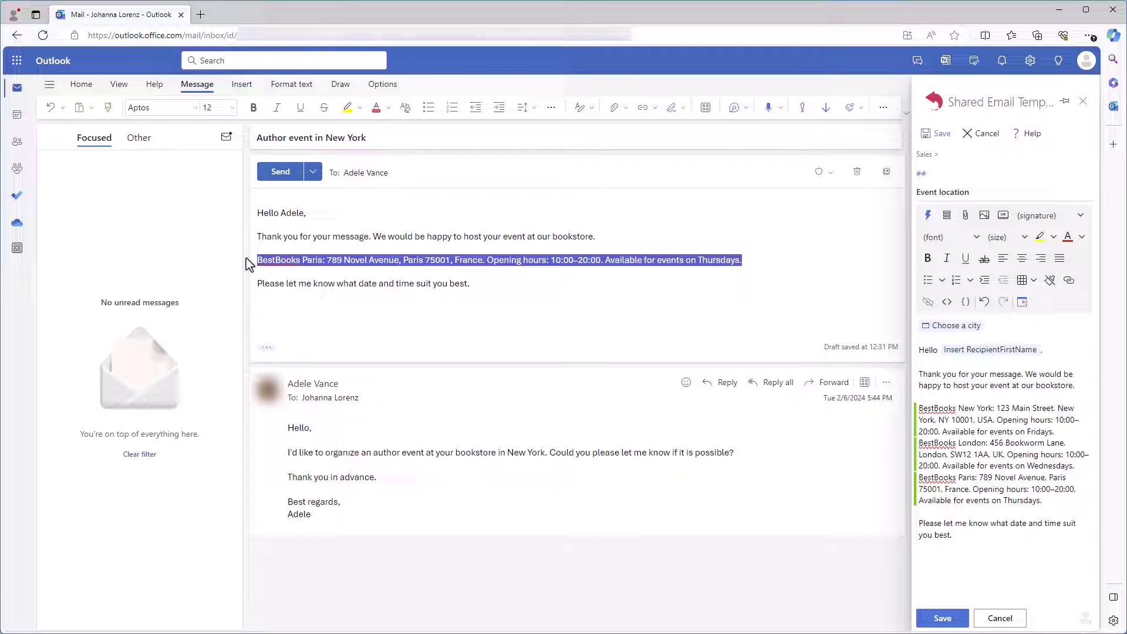
left_click(284, 317)
key("ctrl+a")
key("Delete")
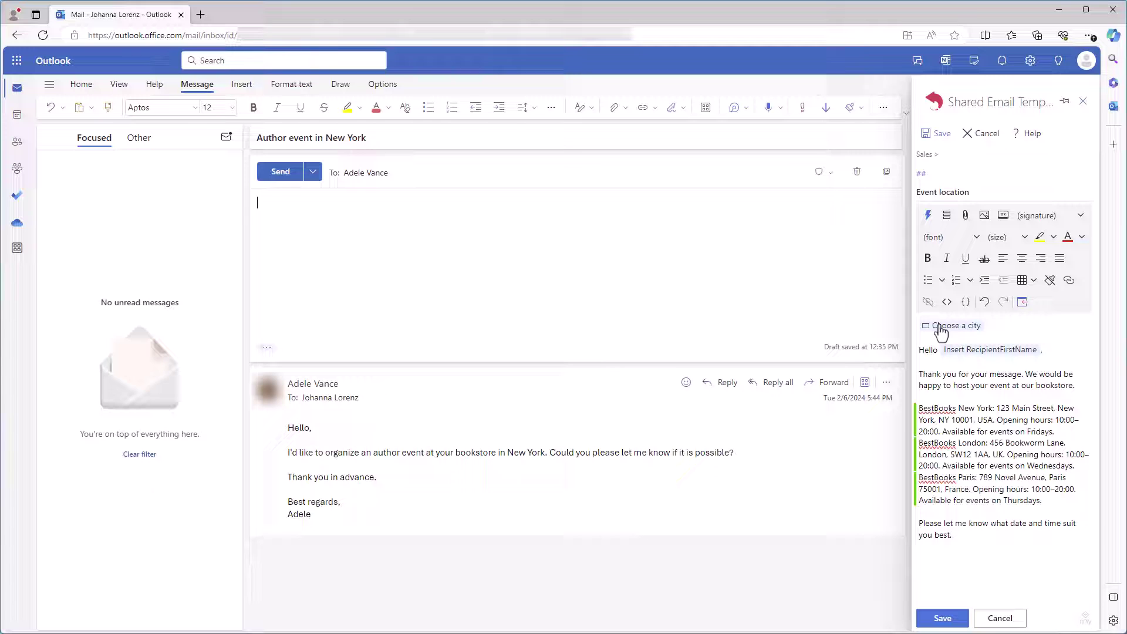
Step: Enable 'User can select multiple items' on the Choose a city field and save it
mouse_move(947, 328)
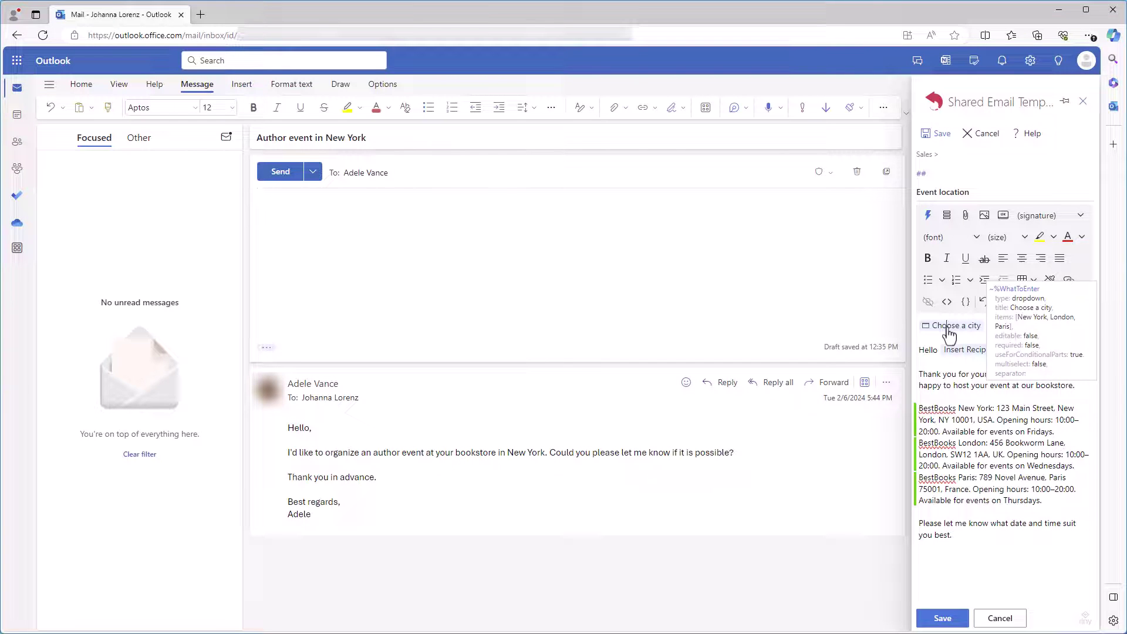
left_click(949, 333)
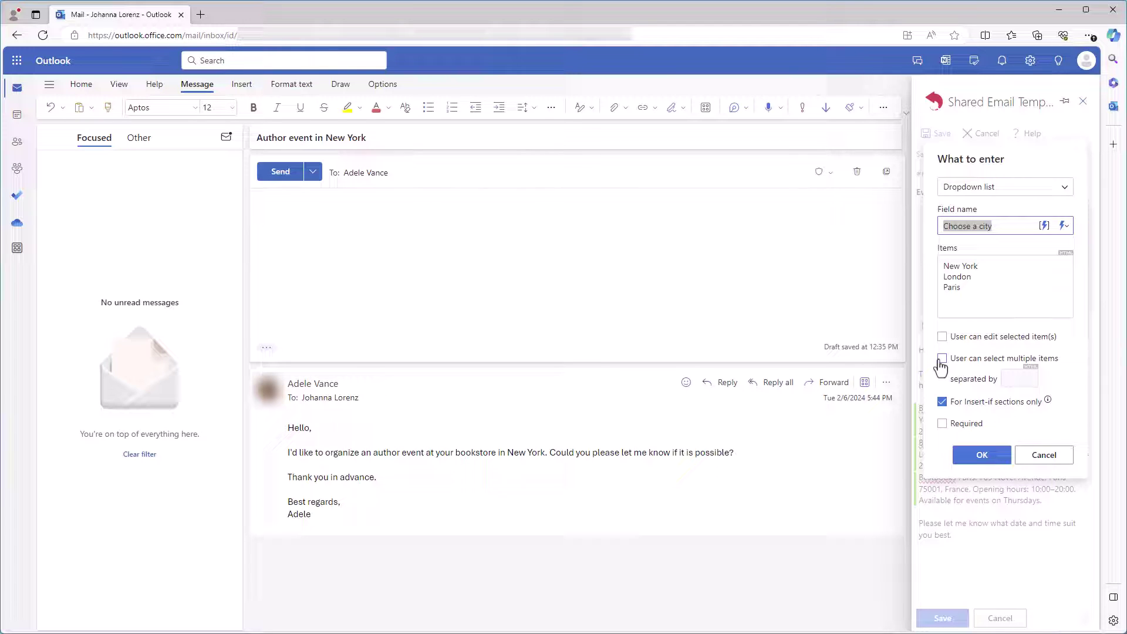
left_click(941, 359)
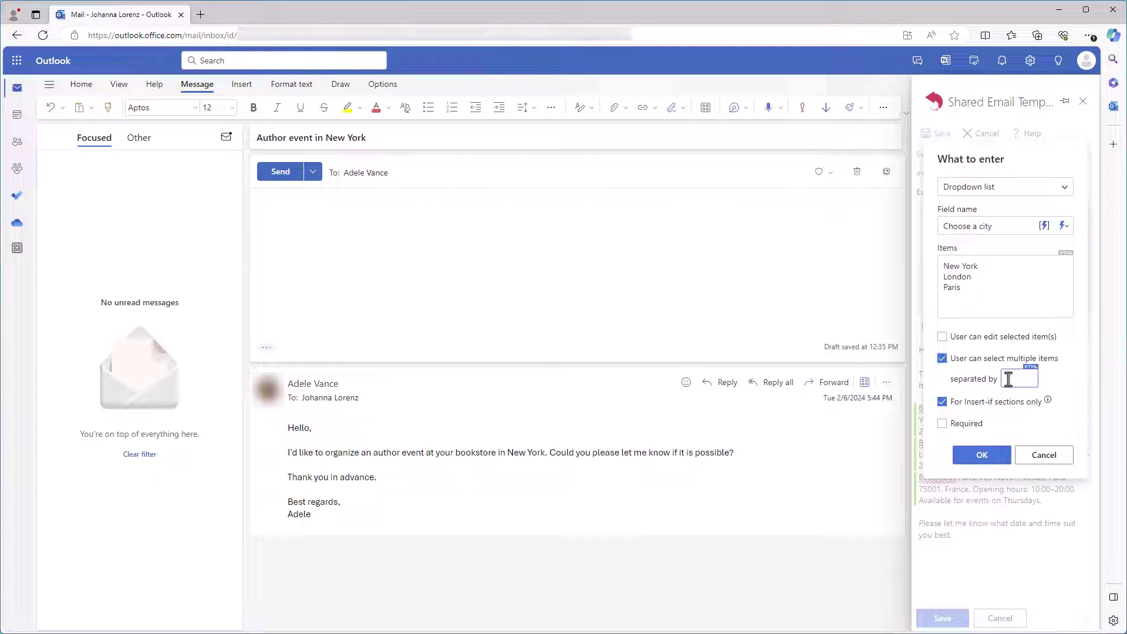
left_click(1009, 381)
left_click(999, 456)
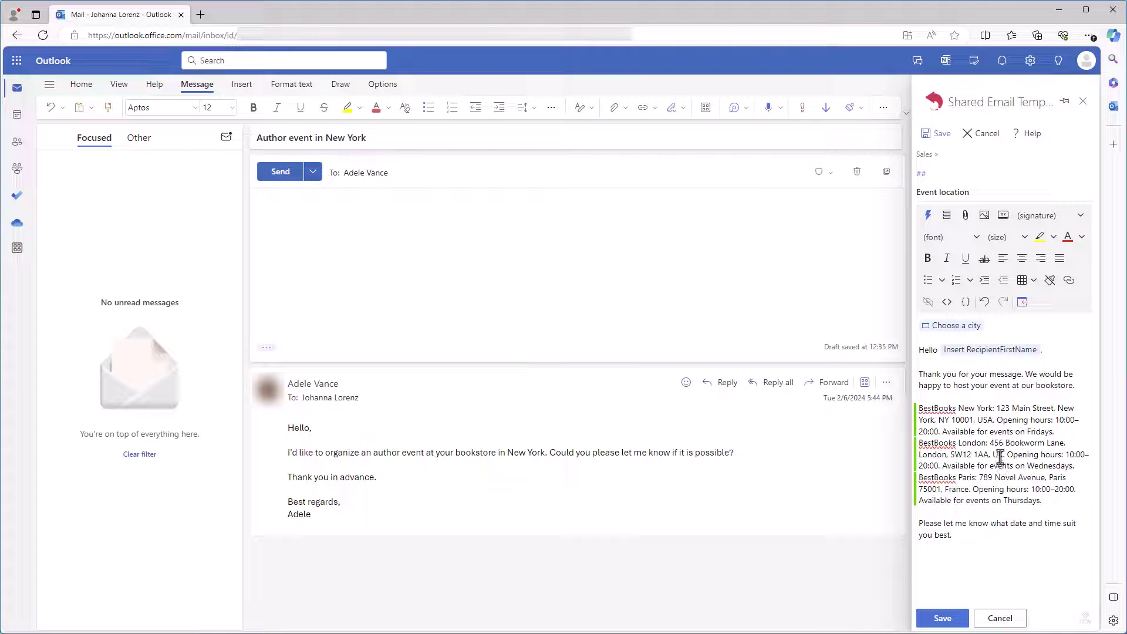
Step: Insert the template choosing New York and London, then check the two inserted store lines
left_click(1022, 302)
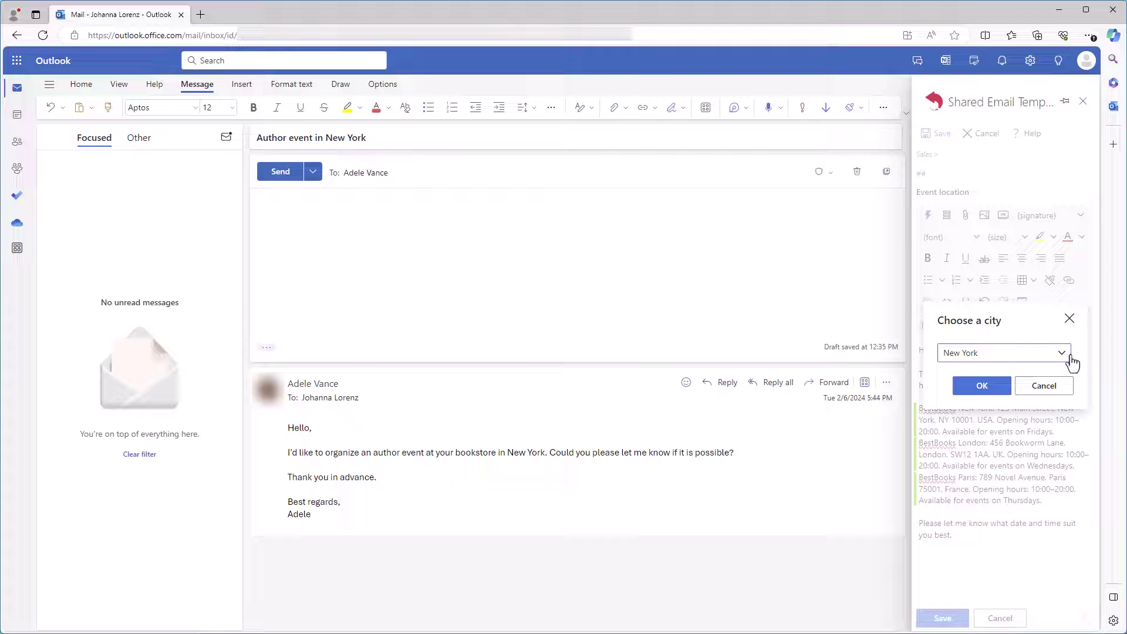
left_click(1061, 354)
left_click(948, 391)
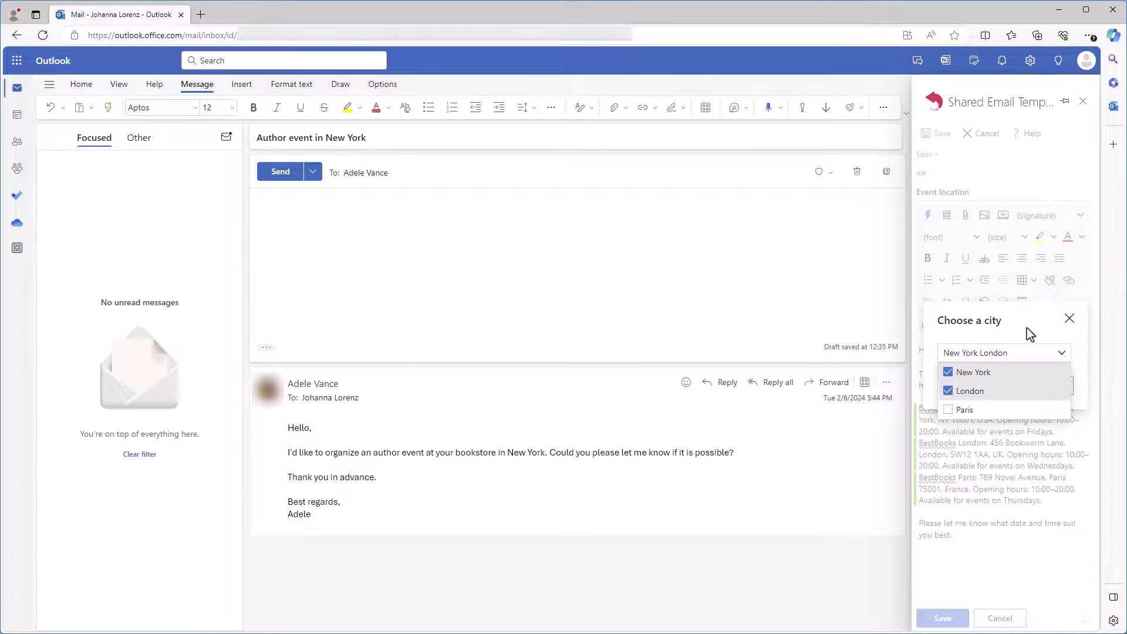
left_click(992, 389)
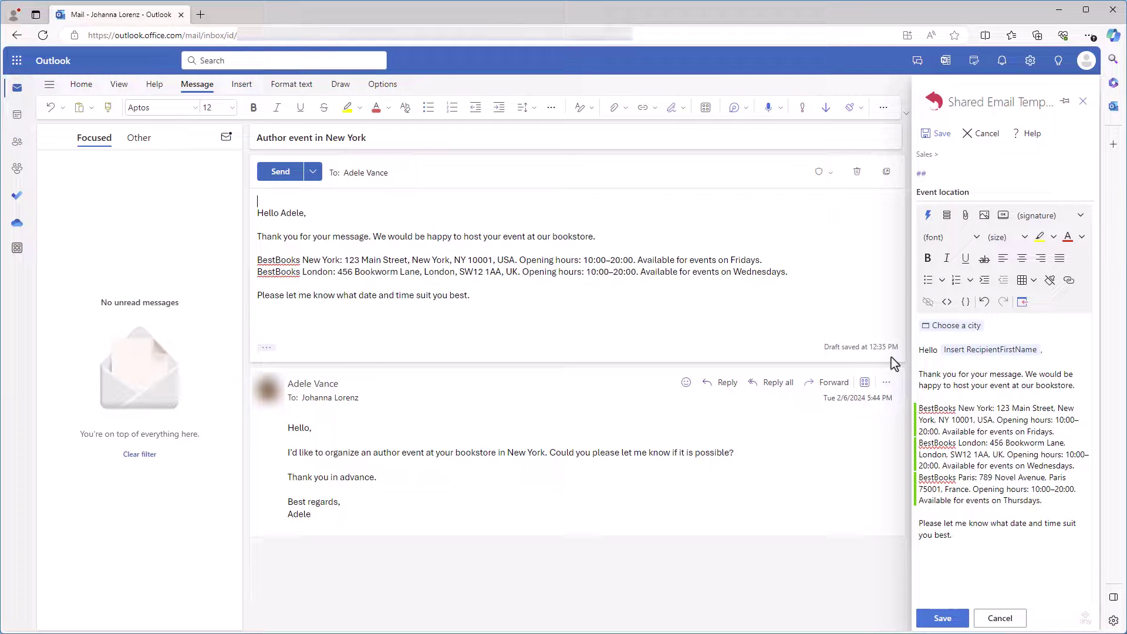
left_click_drag(431, 280, 247, 269)
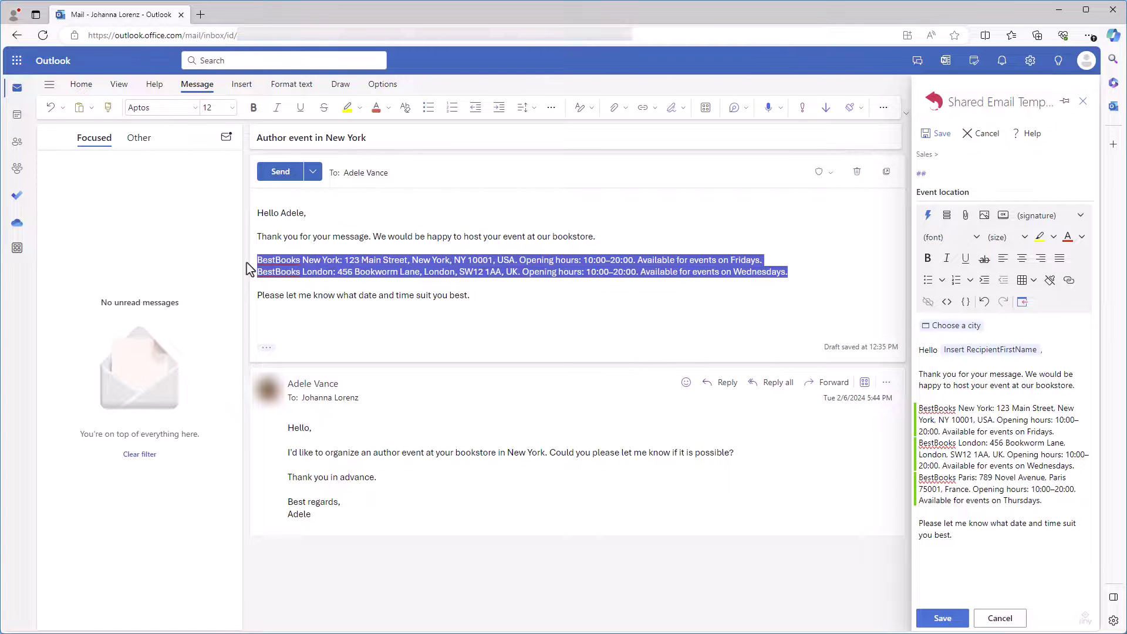
left_click(315, 324)
Step: Delete the reply text and remove the conditions from the three BestBooks paragraphs
left_click_drag(315, 324, 262, 198)
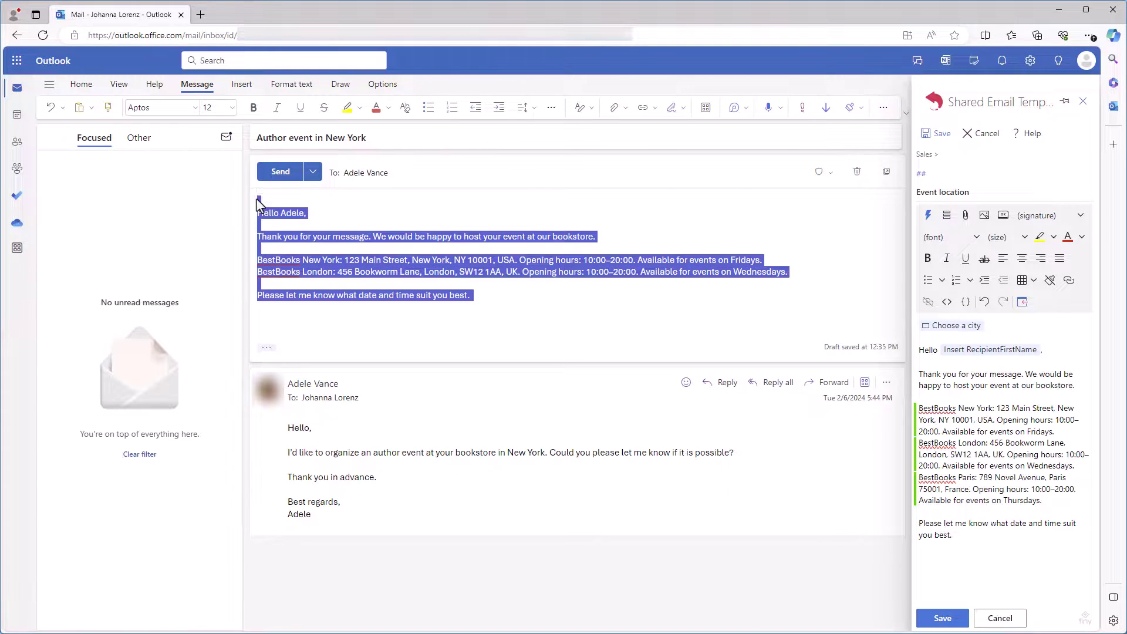
key("BackSpace")
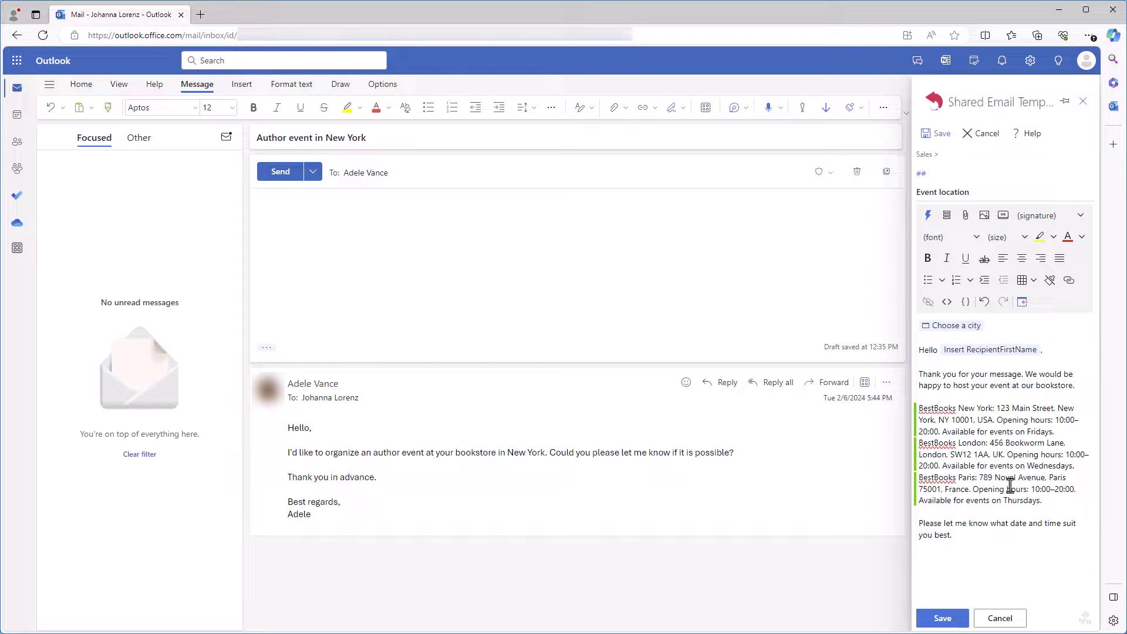
left_click_drag(1057, 501, 920, 406)
right_click(960, 428)
left_click(1014, 518)
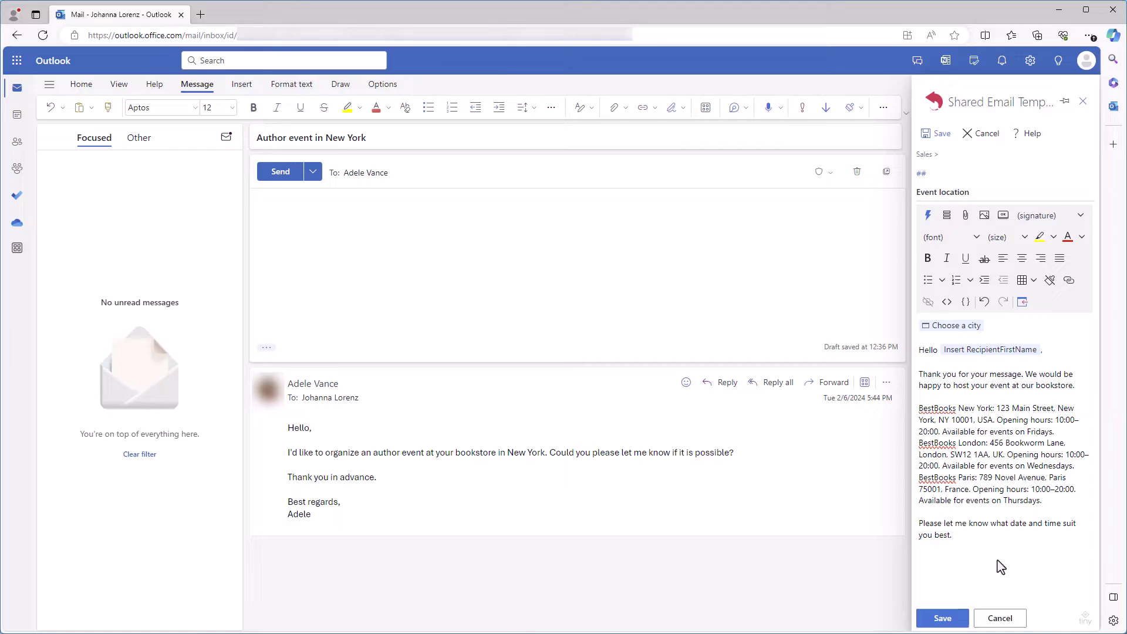